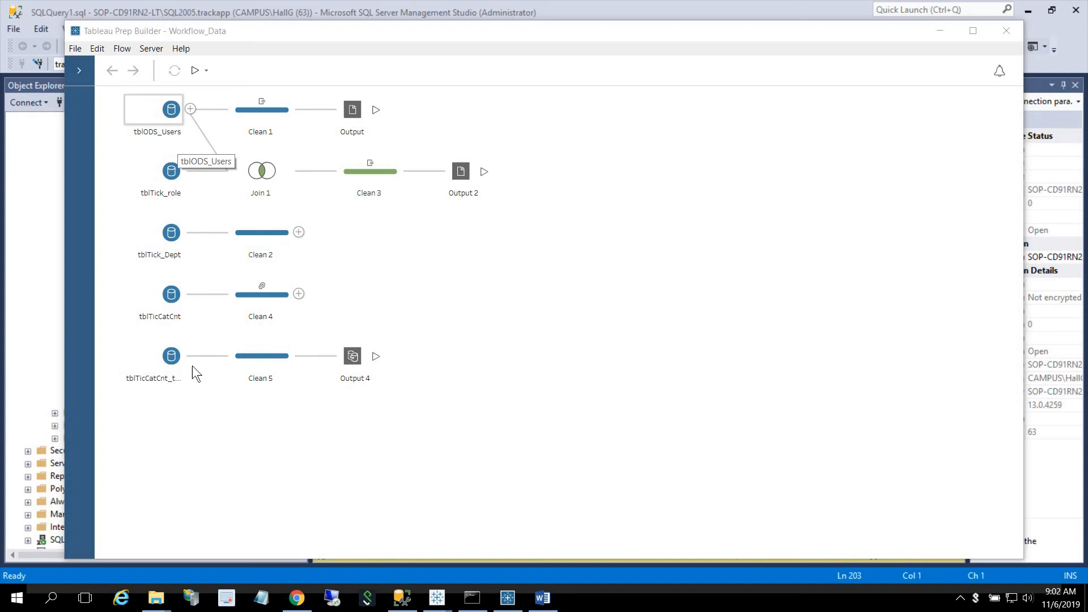
View the Tracking System login page in Chrome and return to the Workflow_Data flow in Tableau Prep Builder
left_click(296, 598)
left_click(330, 555)
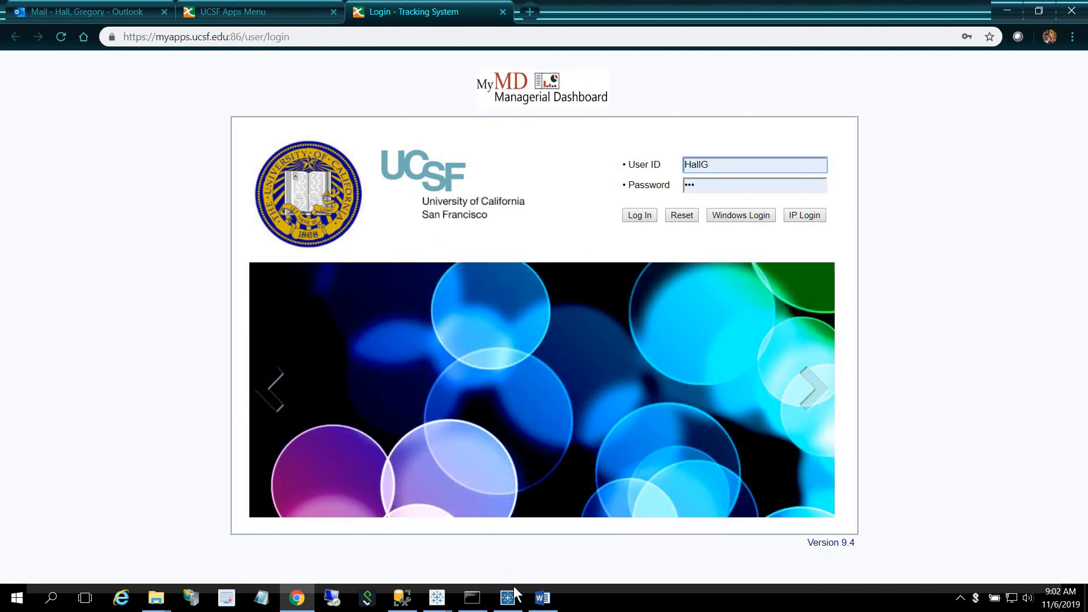
left_click(511, 594)
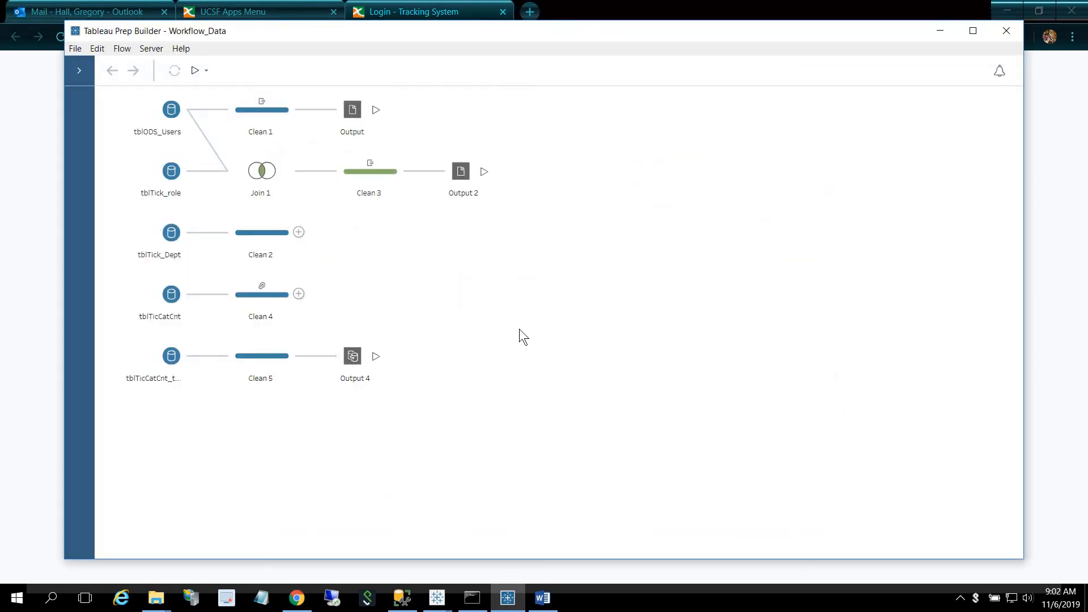
Switch to SQL Server Management Studio to view the user update query, and return to the Workflow_Data flow in Tableau Prep Builder
left_click(402, 595)
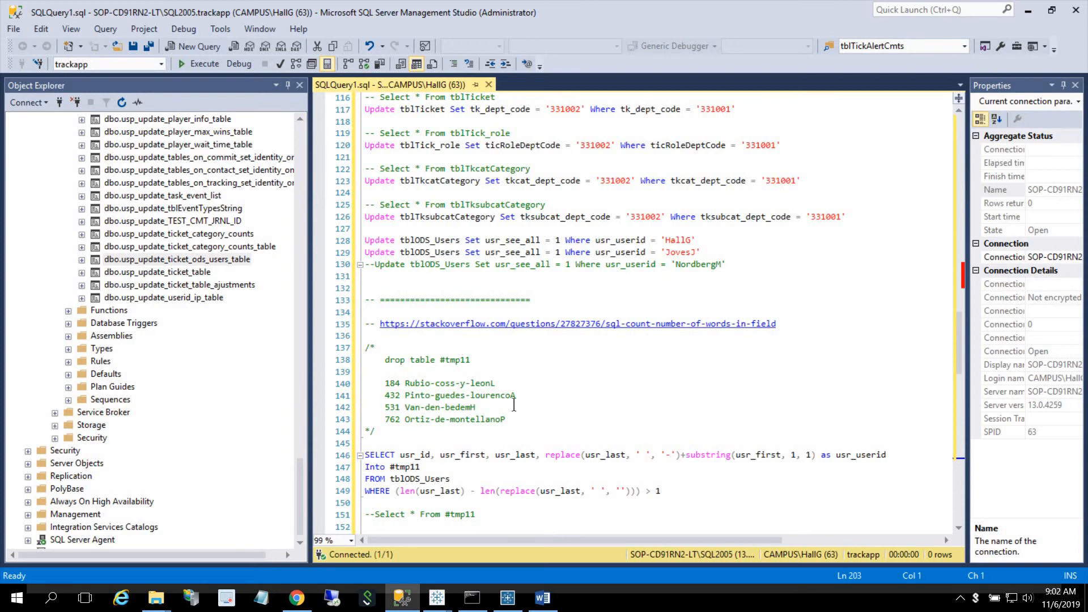
mouse_move(507, 602)
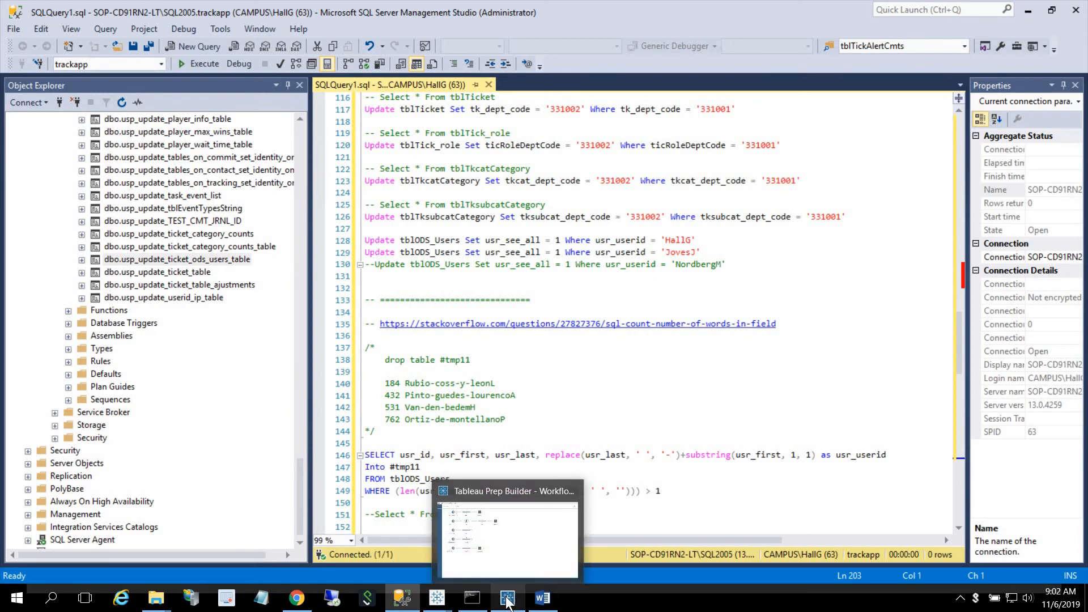
left_click(508, 602)
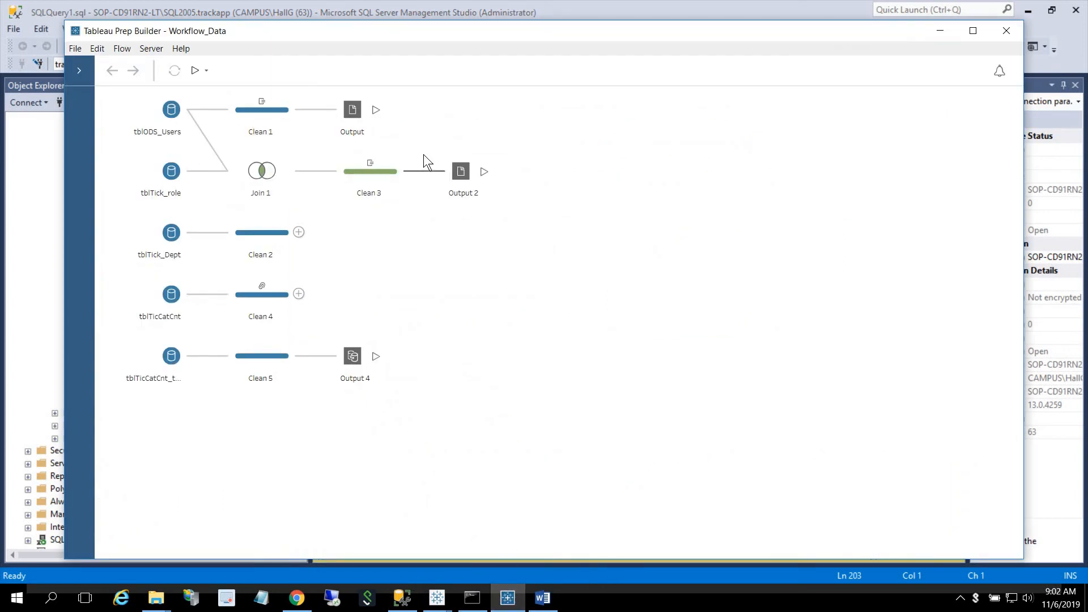
Open the User-ID-Revised calculated field in the Clean 1 step to examine its formula
left_click(267, 107)
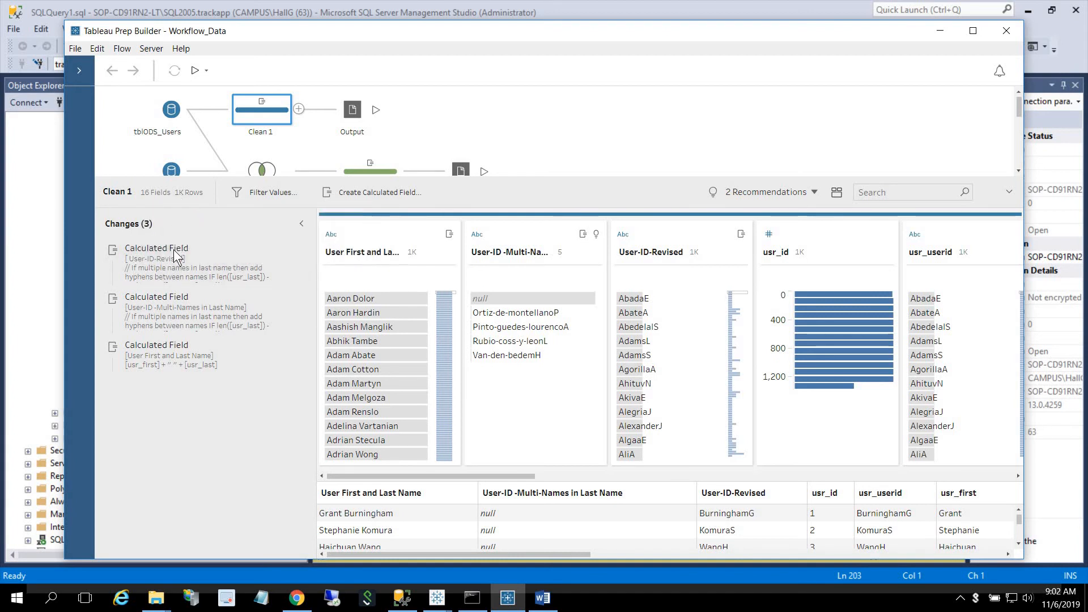
double_click(144, 255)
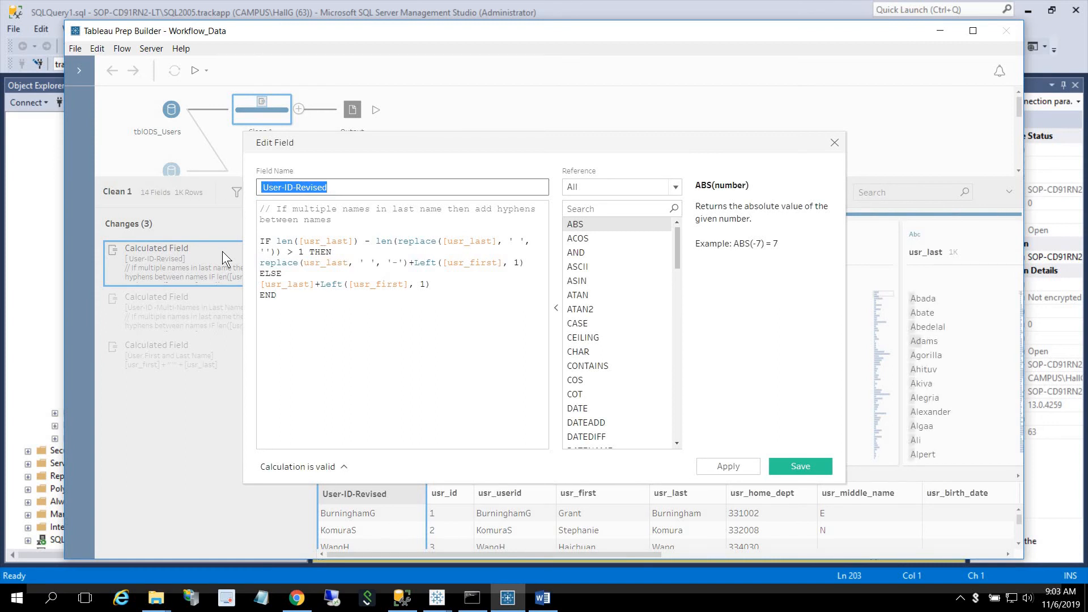
right_click(350, 220)
left_click(341, 219)
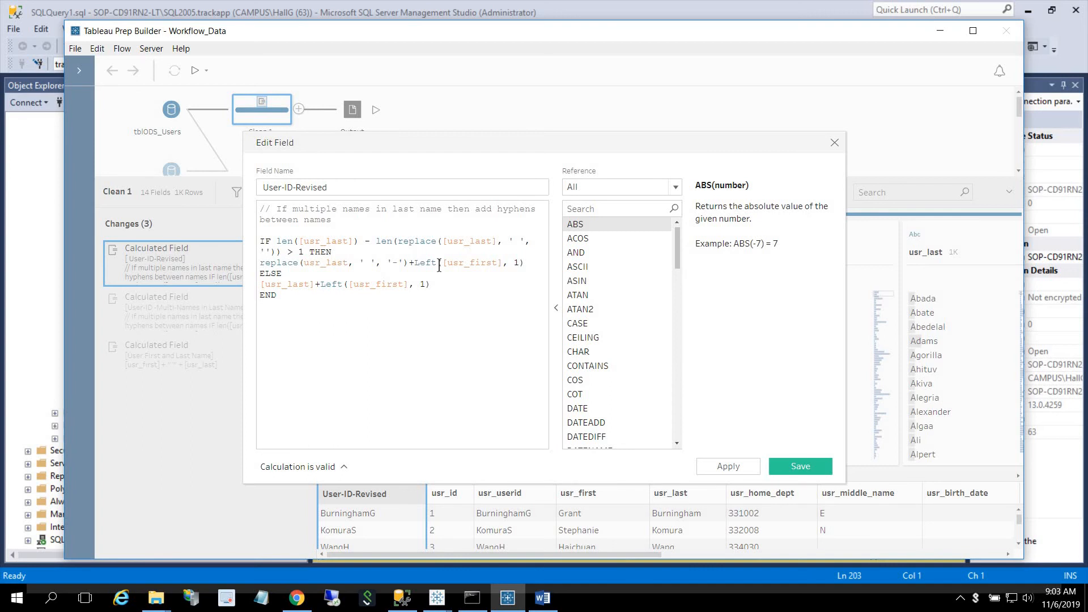
Compare the User-ID-Revised formula with the tblODS_Users SQL in SQL Server Management Studio, and close the field editor in Tableau Prep Builder without changes
left_click(398, 604)
scroll(488, 304, "down", 2)
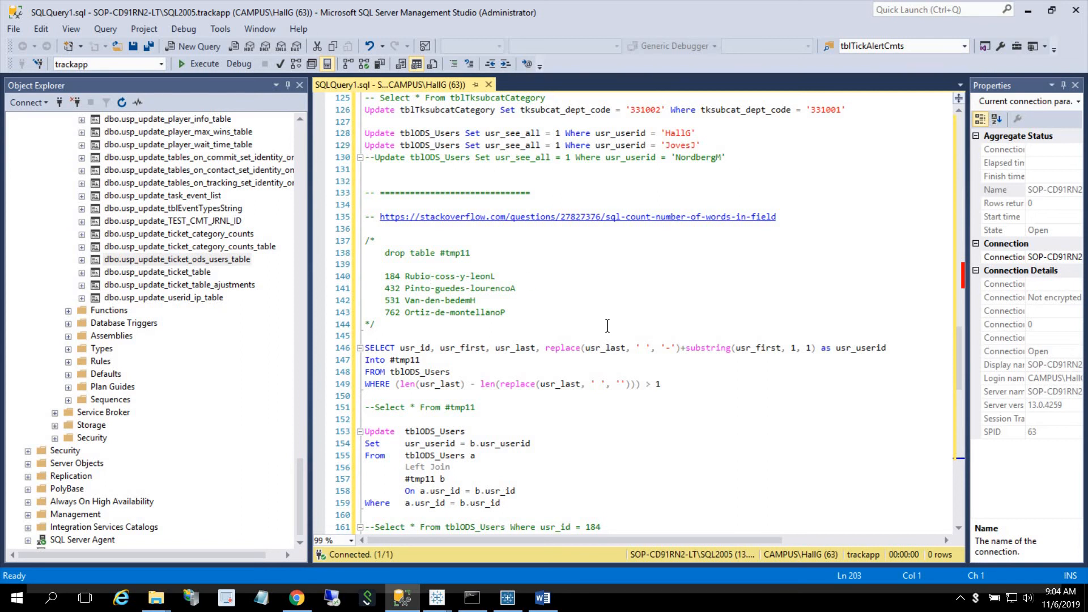
scroll(602, 300, "down", 3)
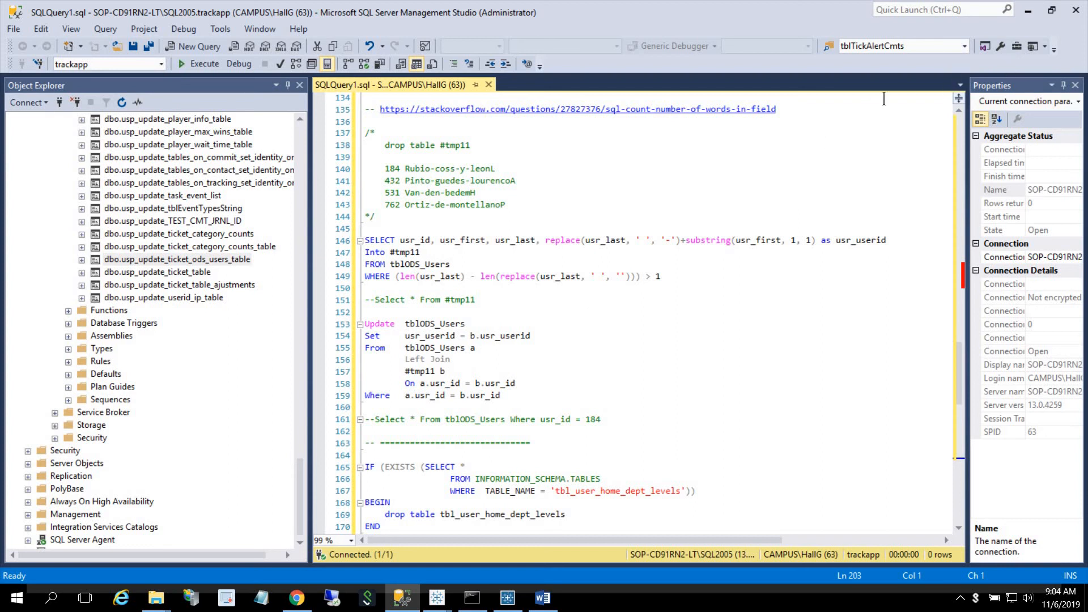
left_click(507, 599)
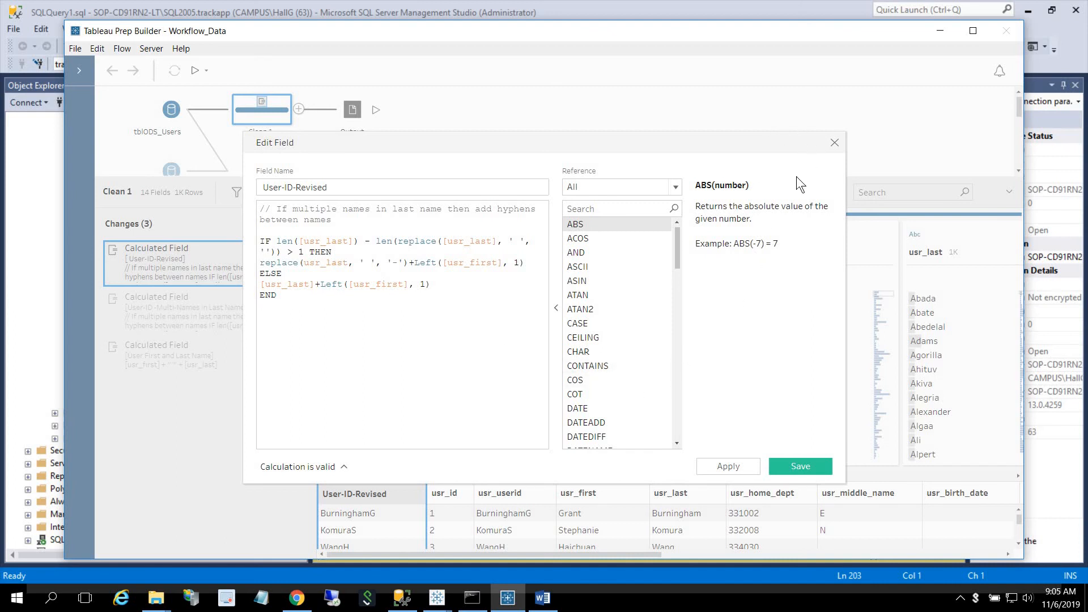
left_click(835, 143)
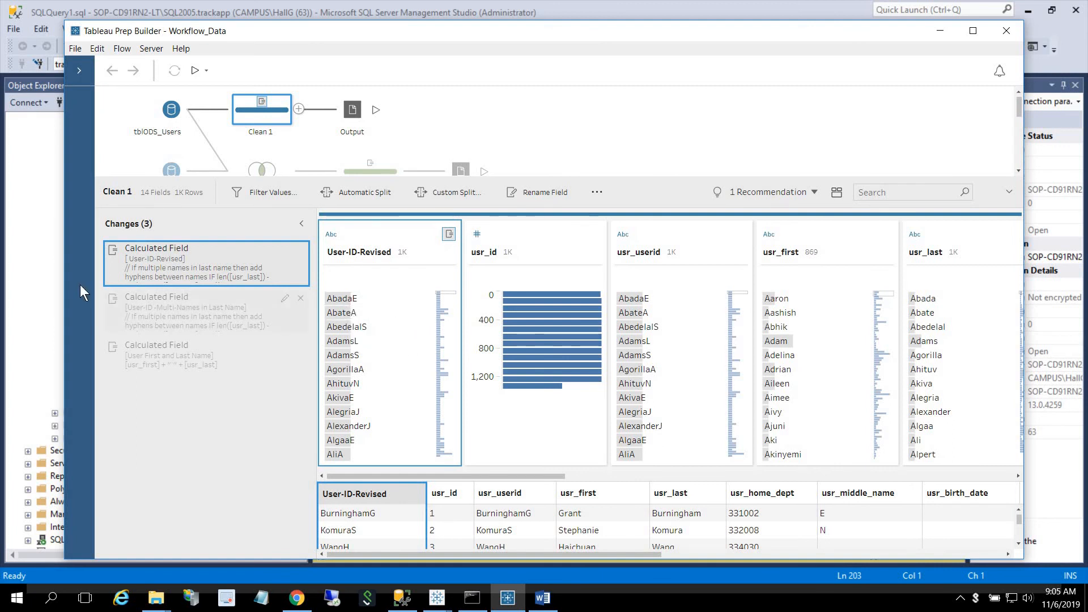
Examine the values and formula of the User-ID -Multi-Names in Last Name calculated field in Clean 1
left_click(164, 307)
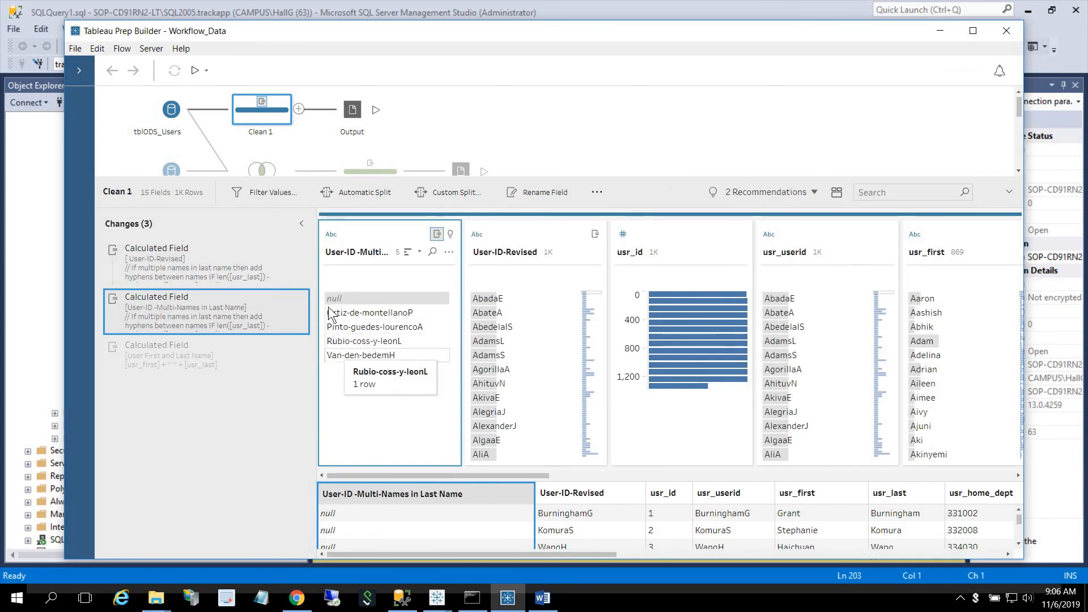
double_click(210, 315)
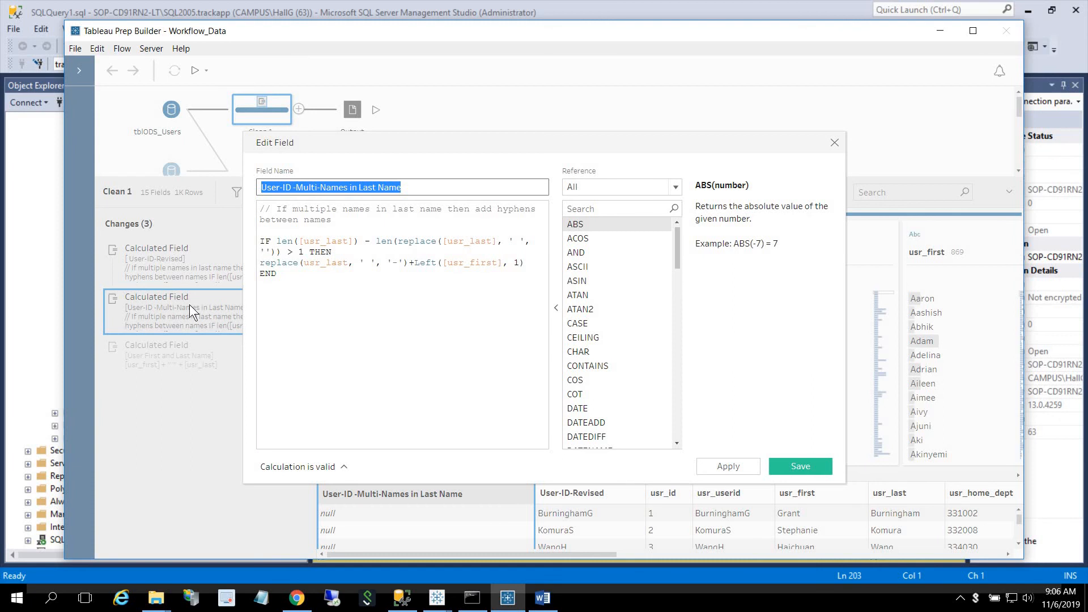
left_click(834, 142)
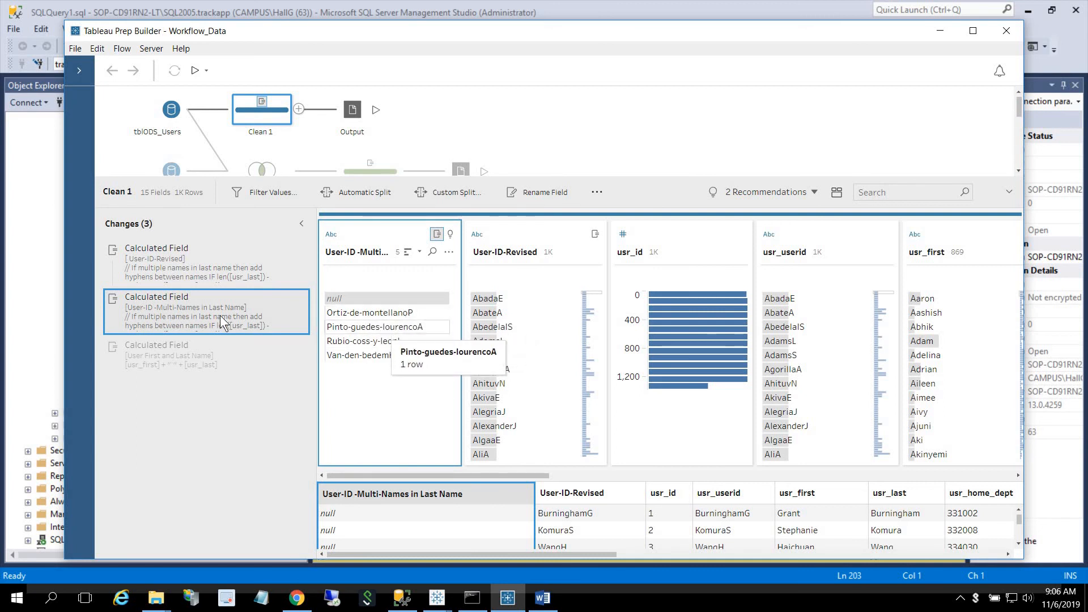
Examine the User First and Last Name calculated field's values and formula, and close the Clean 1 details
left_click(148, 354)
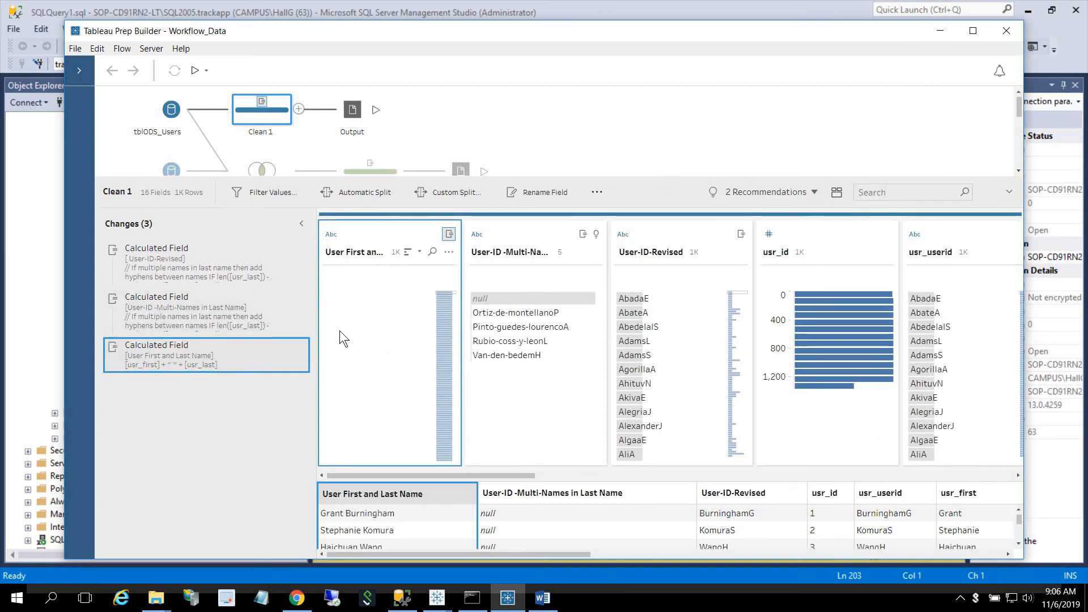
double_click(202, 348)
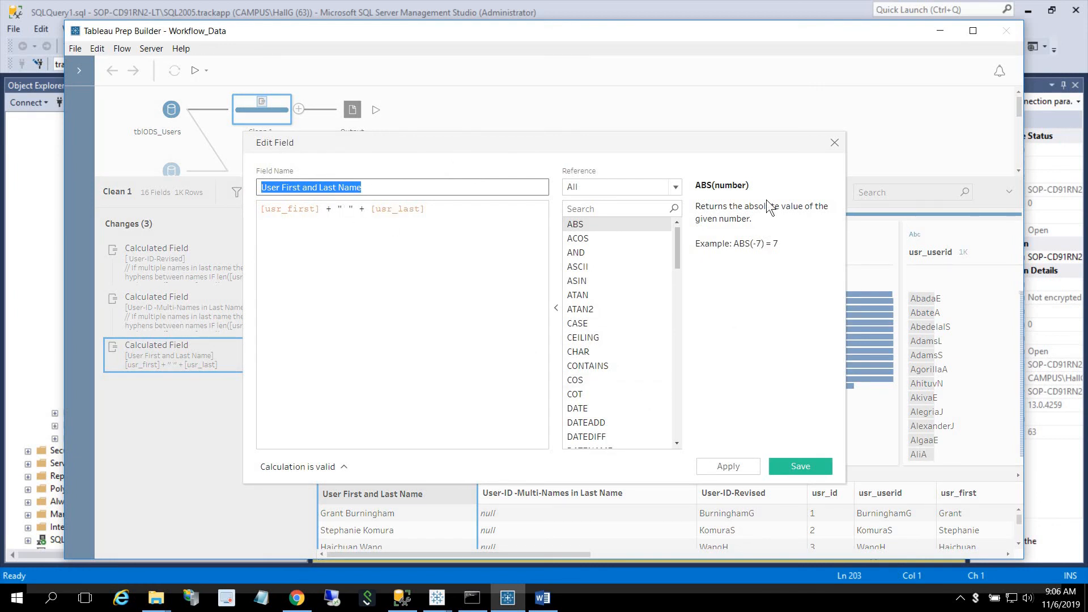
left_click(832, 137)
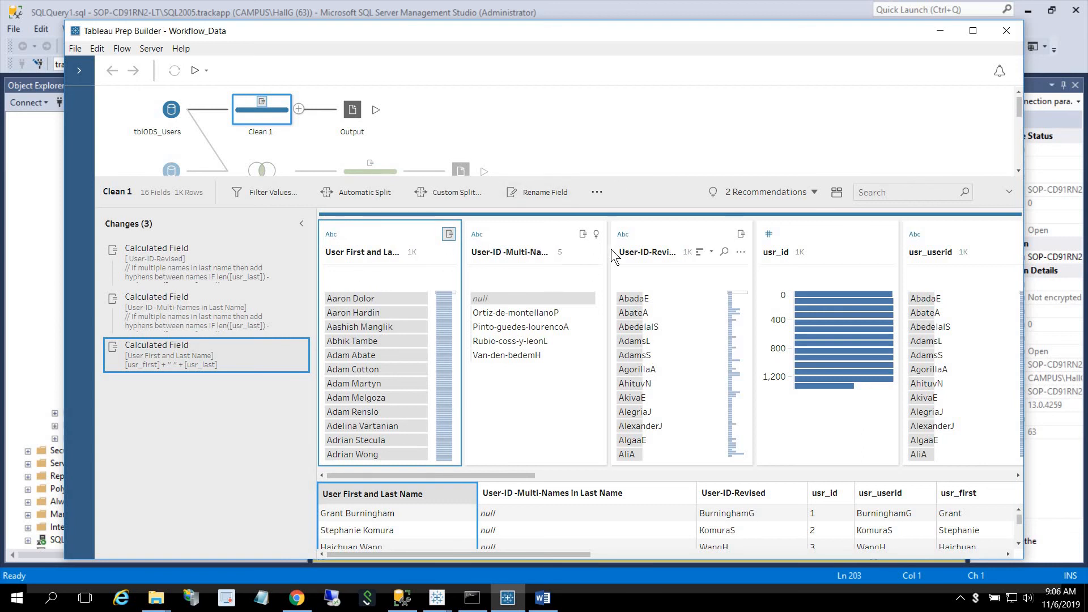
left_click(627, 131)
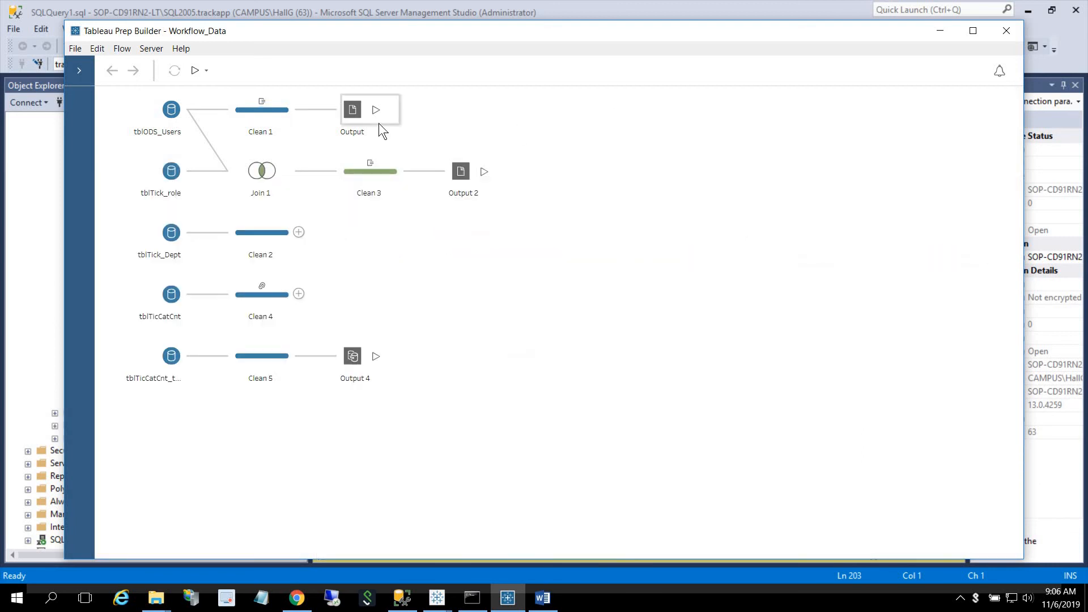
Review the save settings and available output types of the tblODS_Users branch's Output step without changing them
left_click(351, 114)
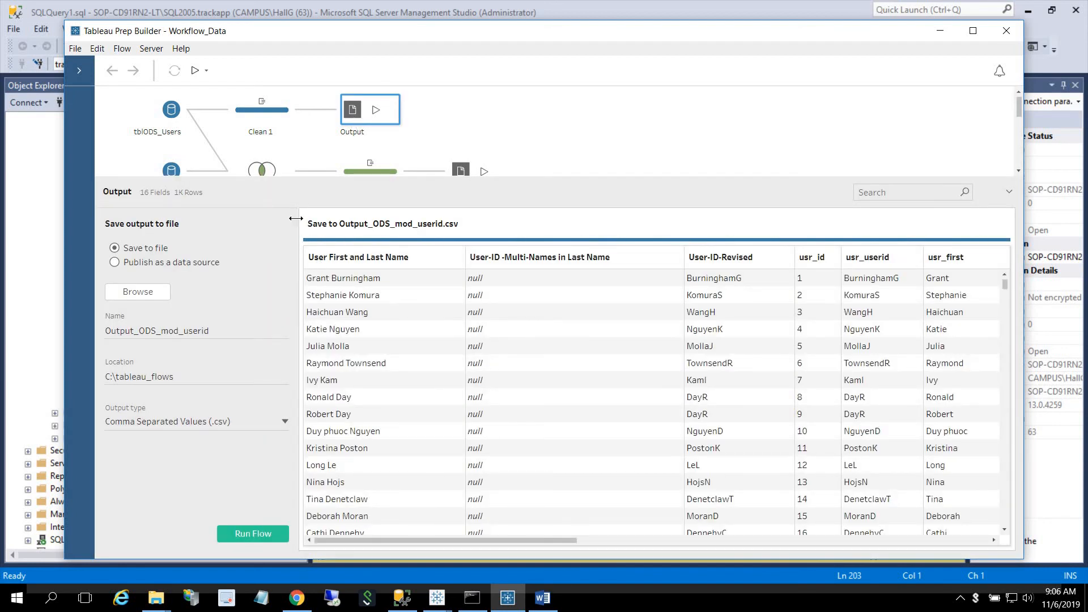
left_click(283, 420)
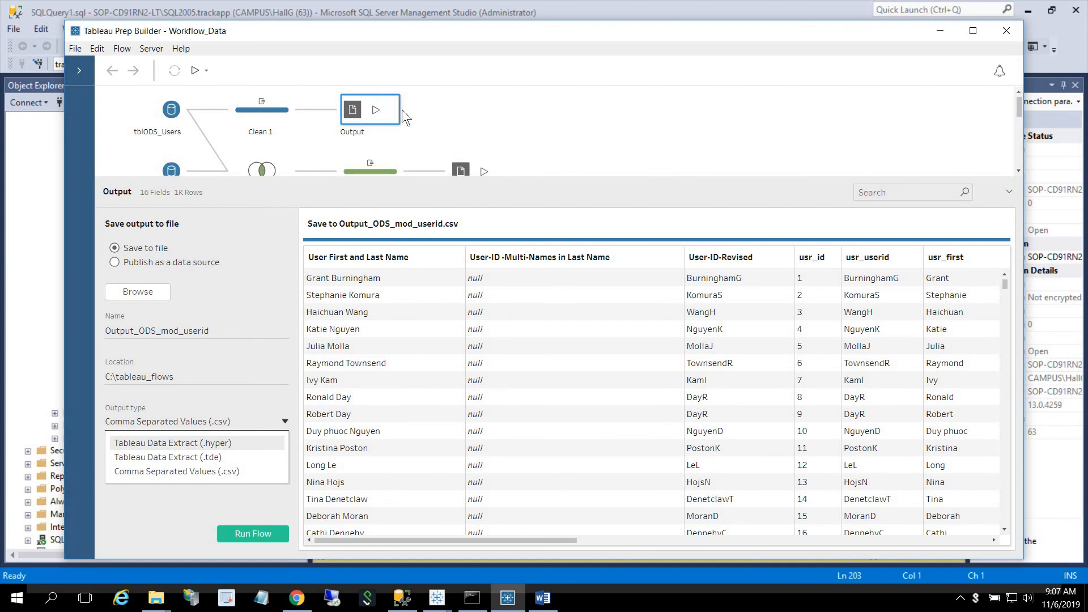
left_click(358, 107)
left_click(493, 136)
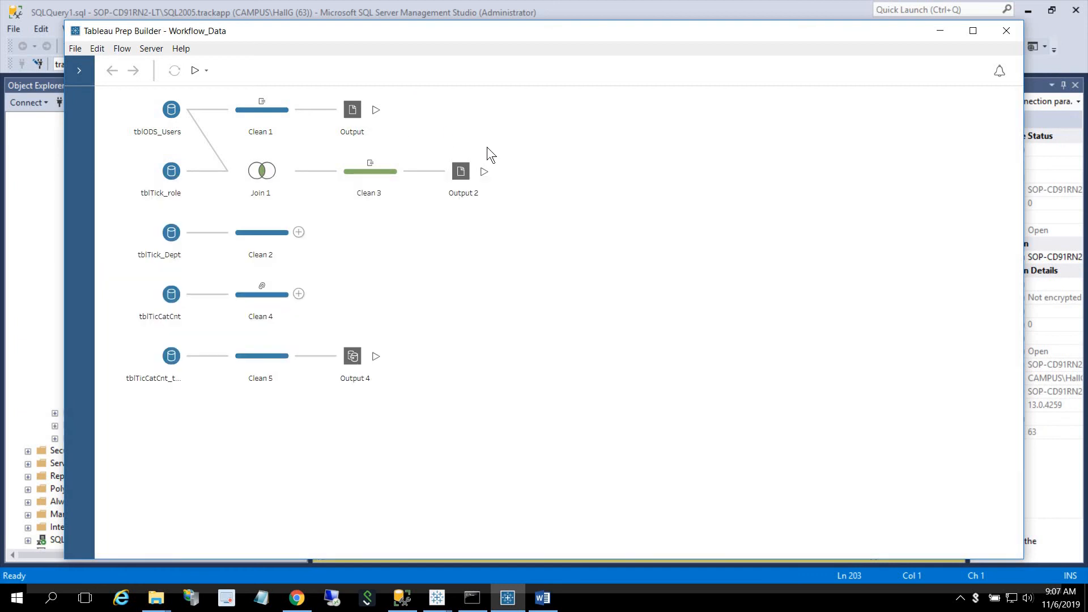
Open Output_ODS_mod_userid.csv from the tableau_flows folder in Excel to check its contents, close it, and return to Tableau Prep Builder
left_click(156, 598)
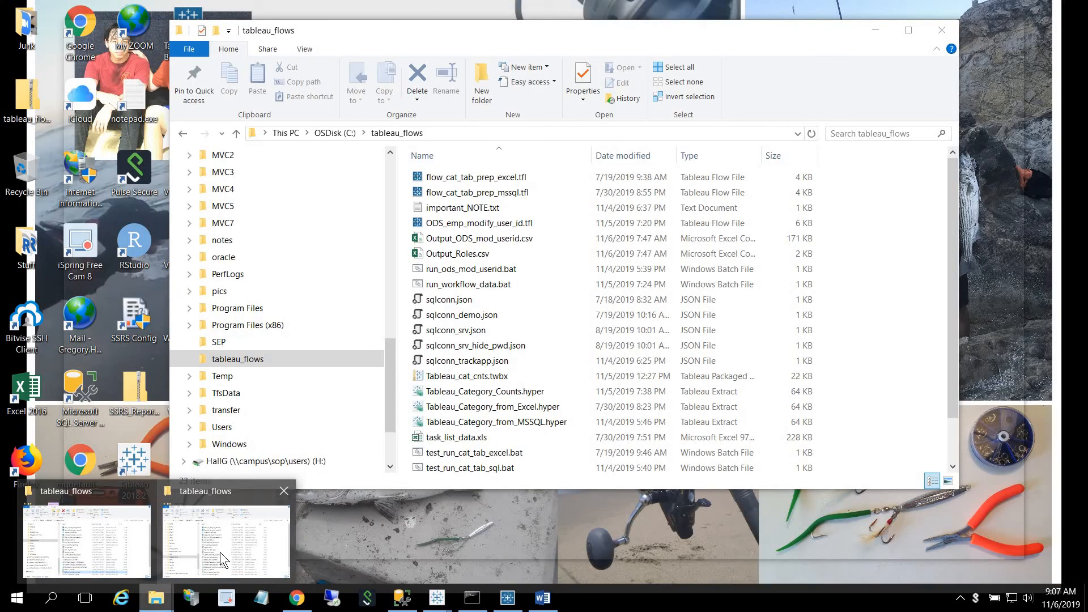
left_click(220, 552)
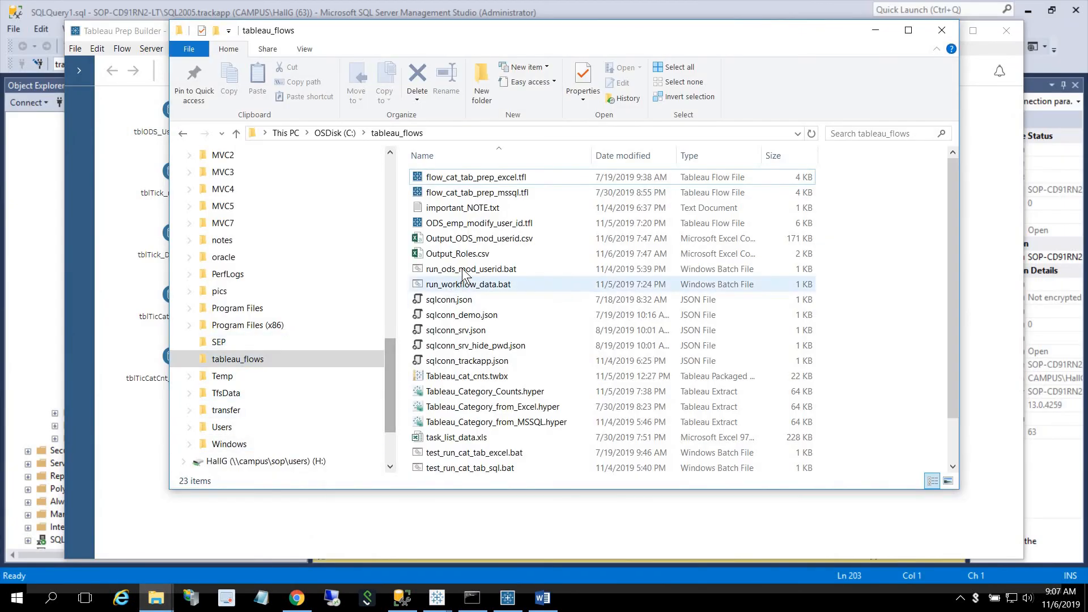
double_click(497, 239)
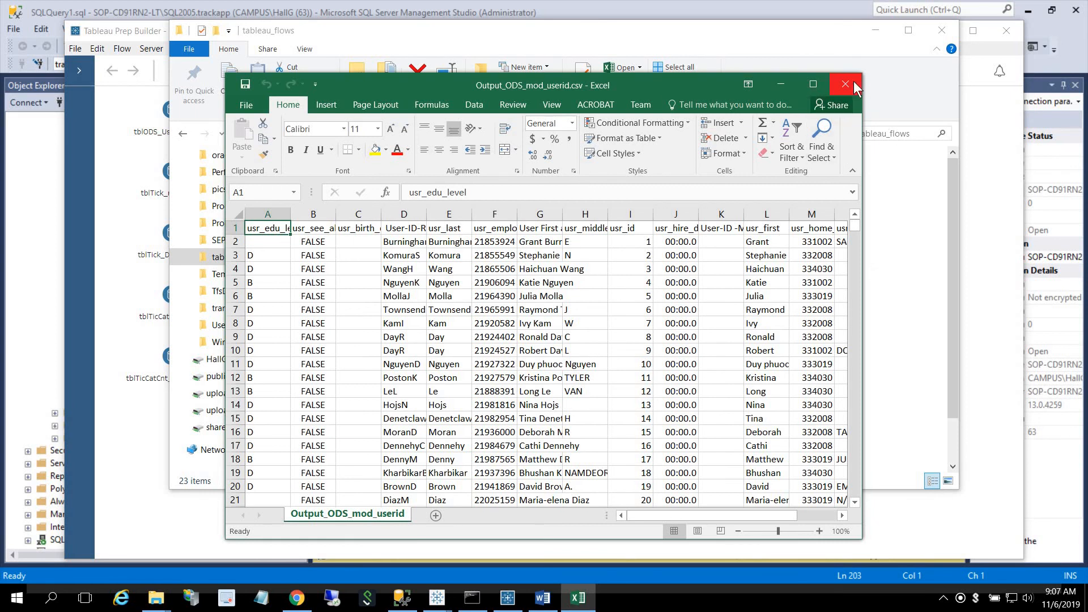
left_click(845, 85)
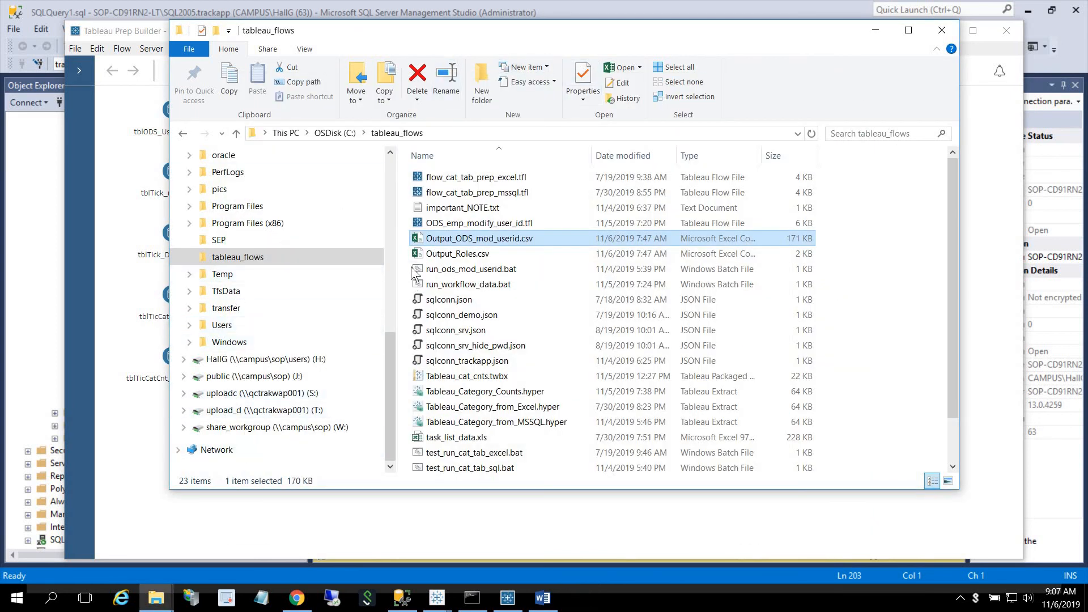
left_click(104, 169)
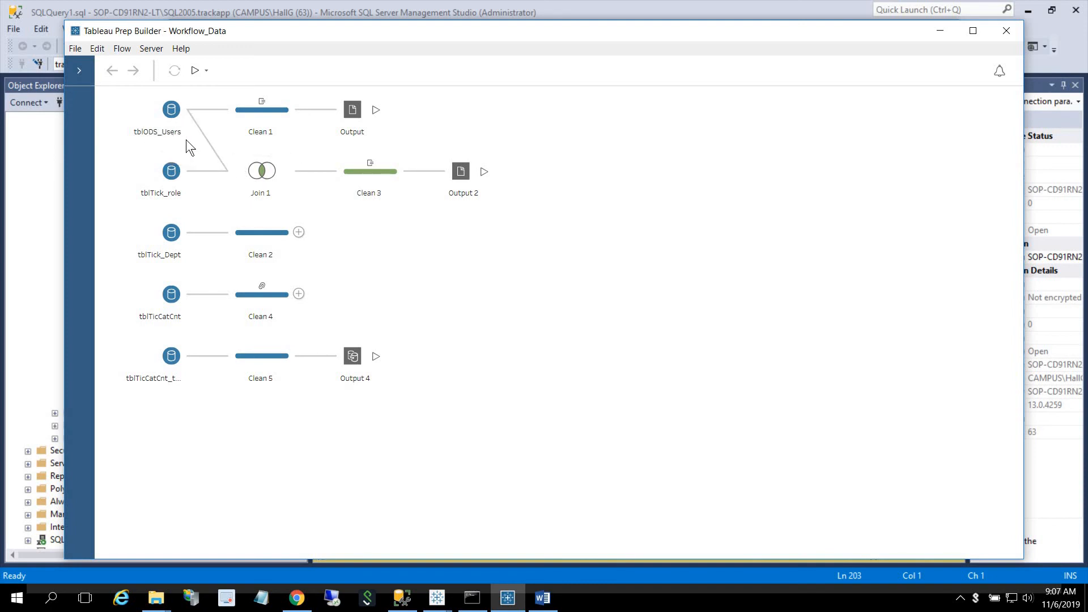
Examine the Join 1 clause between tblODS_Users and tblTick_role, and one user's matching values in the Clean 3 step
left_click(260, 172)
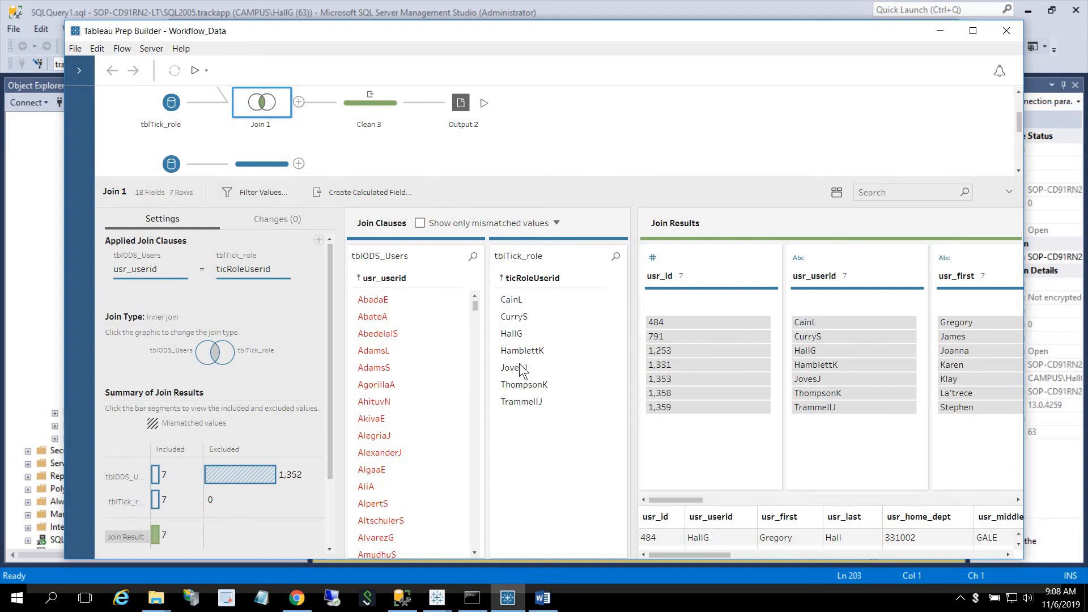
left_click(374, 107)
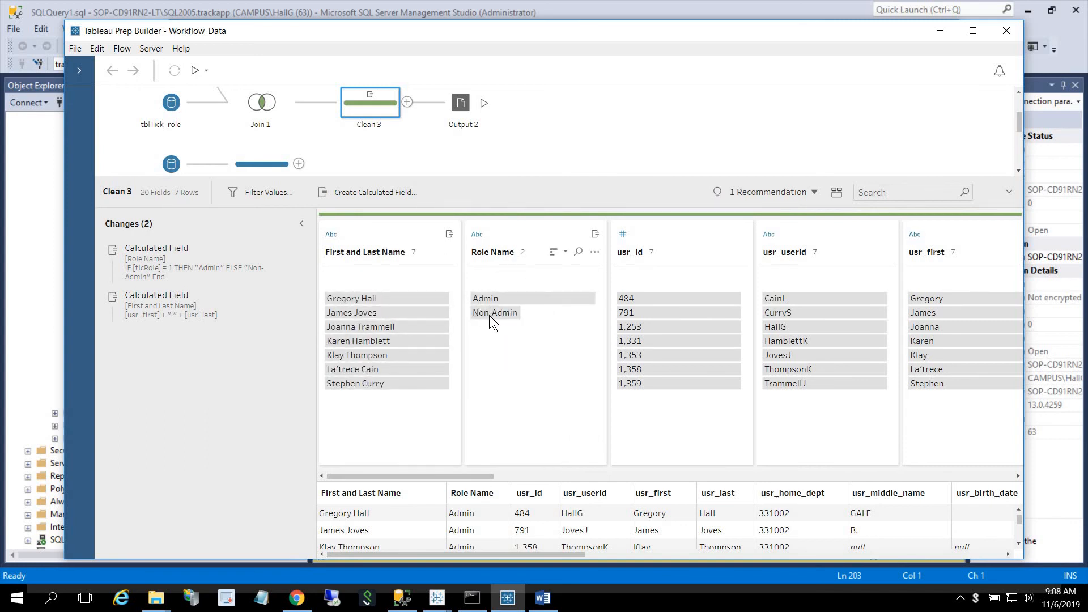
left_click(340, 297)
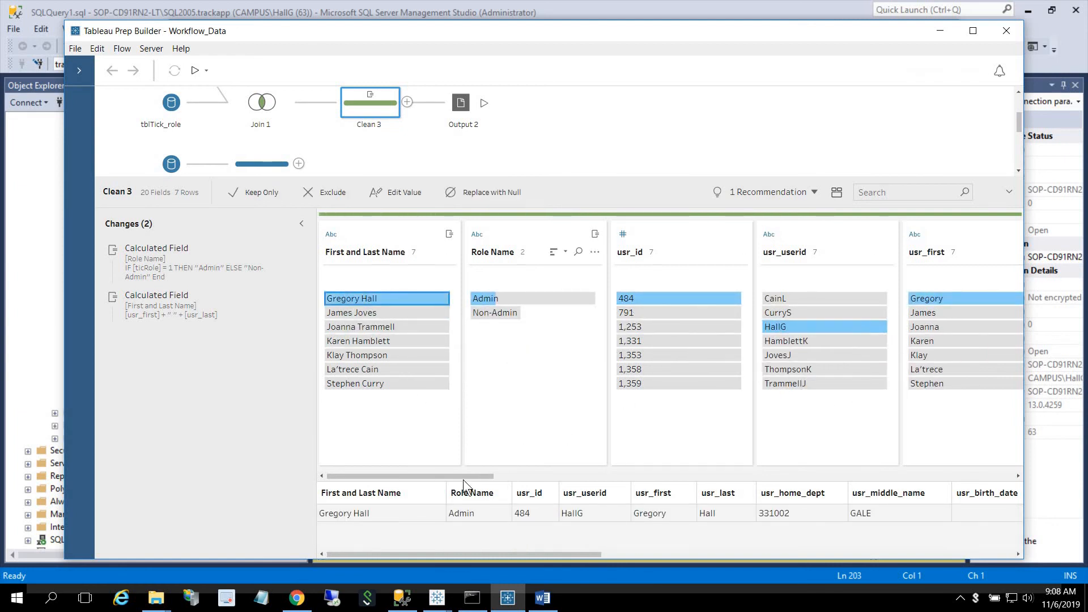
left_click_drag(468, 475, 474, 474)
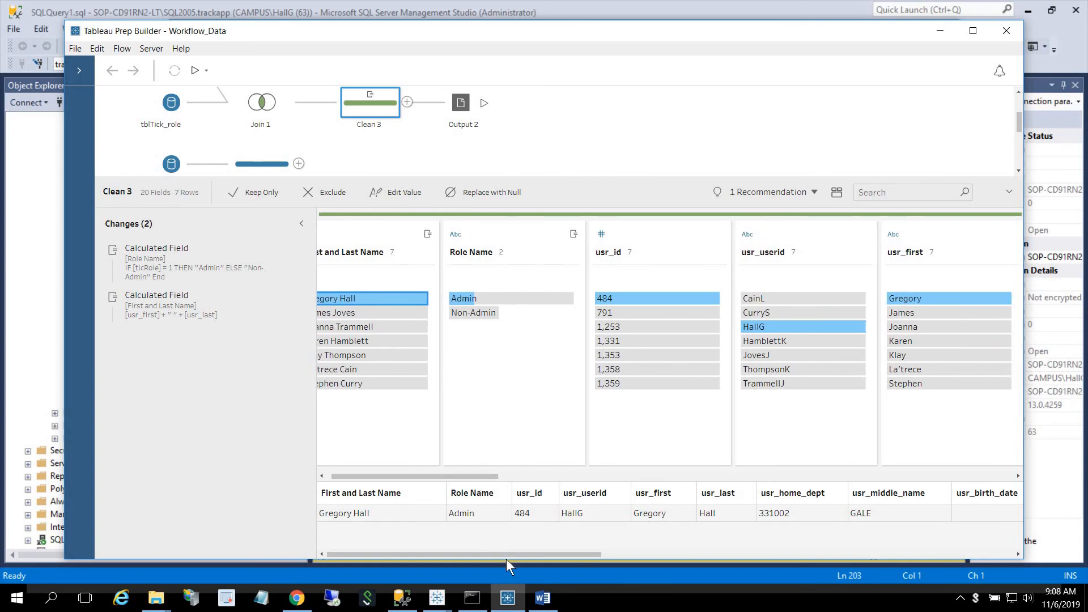
left_click_drag(511, 553, 461, 531)
scroll(256, 132, "up", 2)
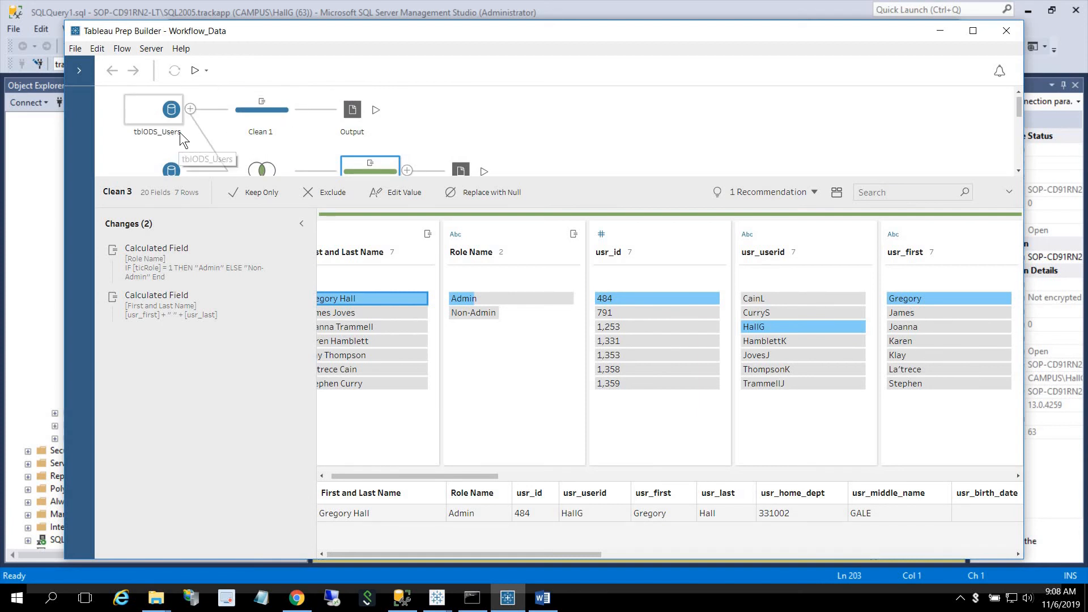
Close the Clean 3 details and examine the category count data in the Clean 5 step
scroll(297, 130, "down", 3)
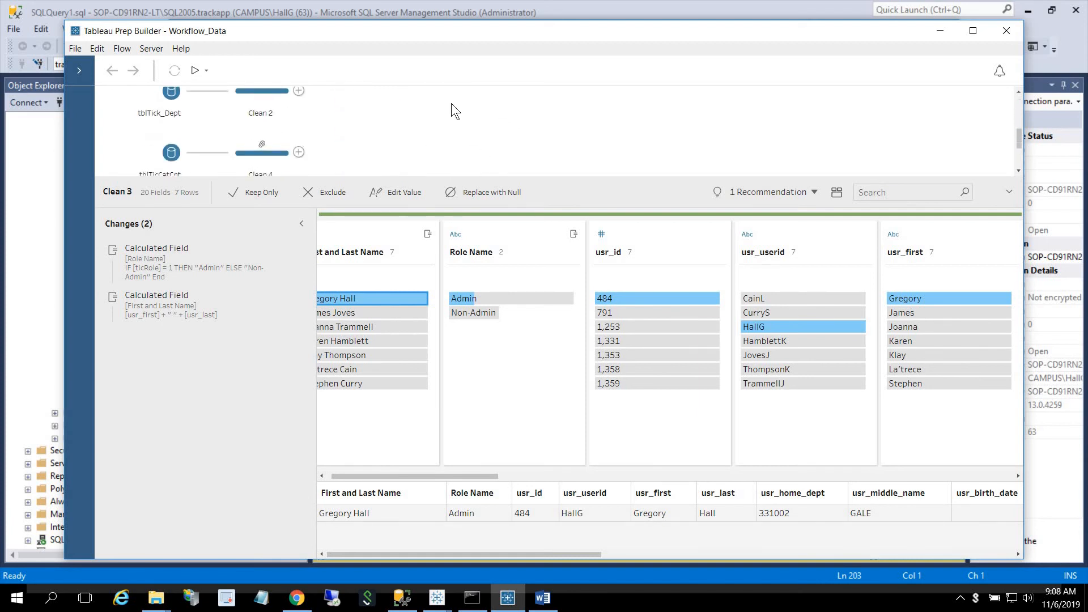
left_click(452, 104)
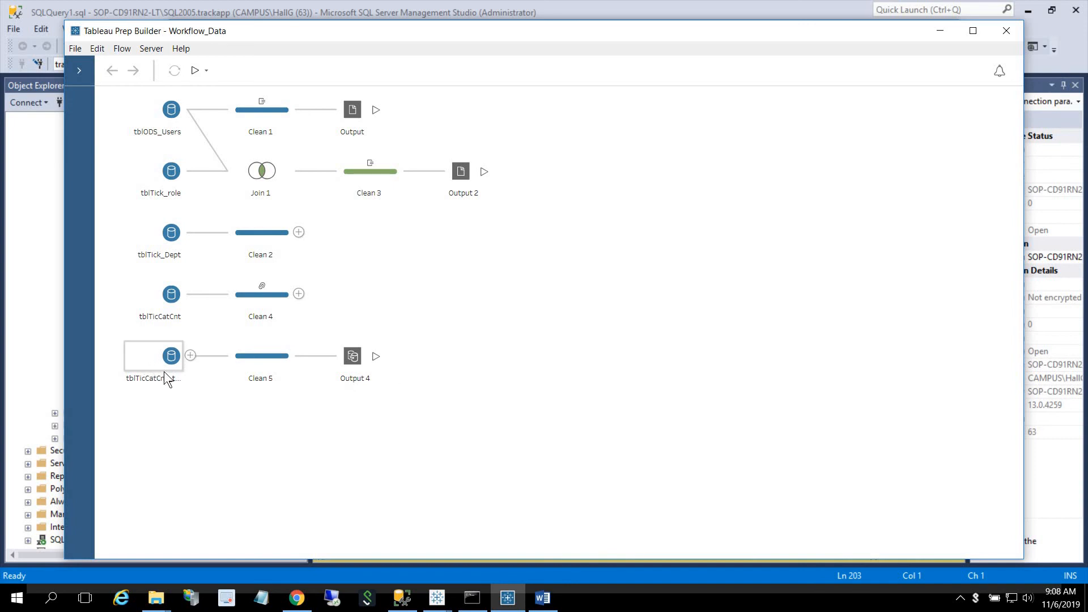
left_click(263, 355)
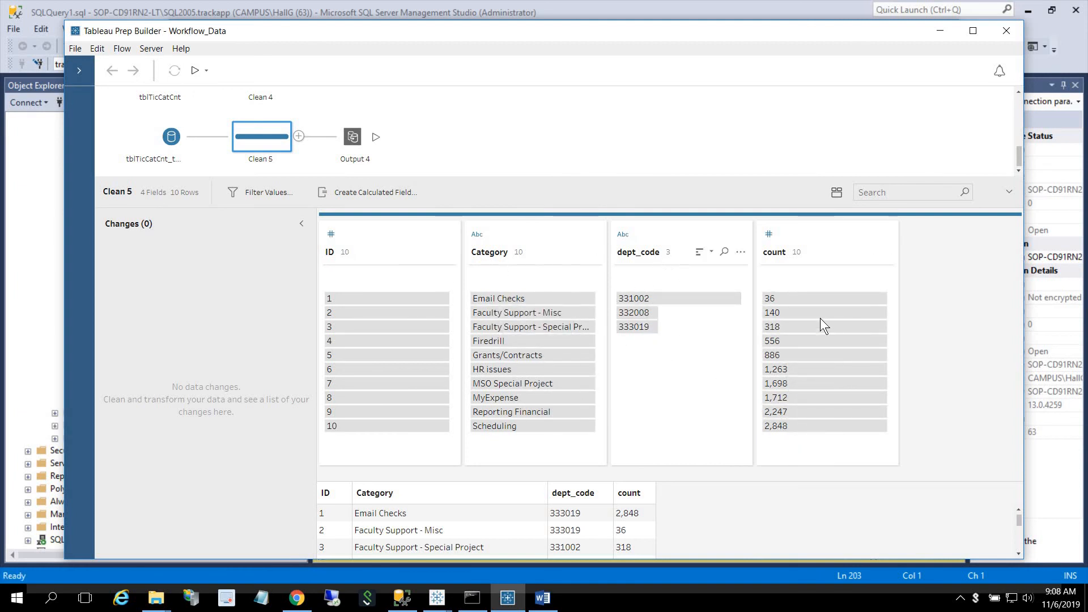
Review the save settings and available output types of the Output 4 step without changing them
left_click(355, 140)
left_click(281, 423)
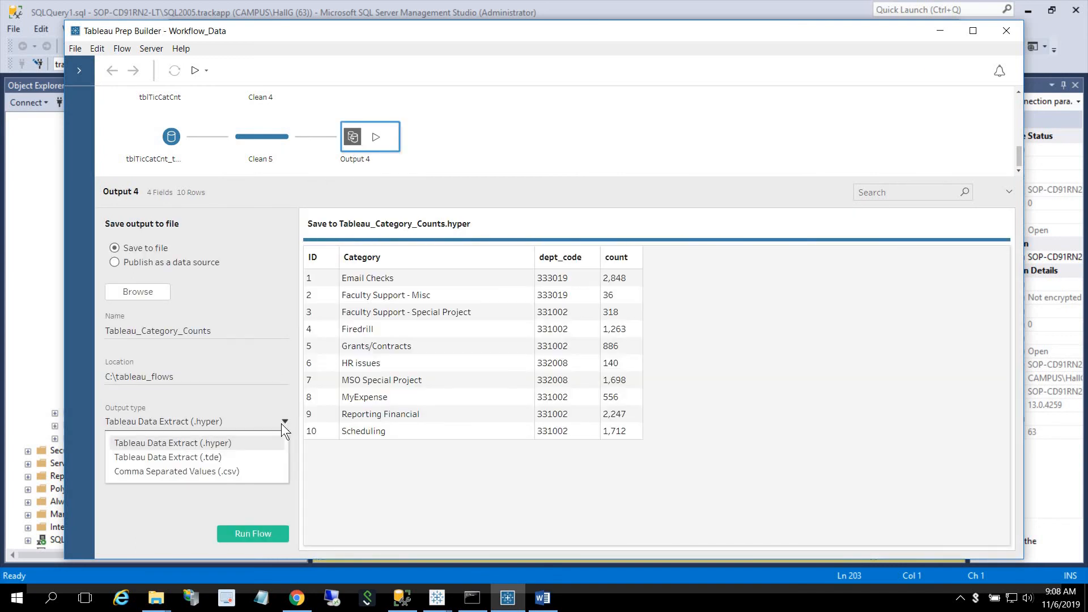
left_click(242, 281)
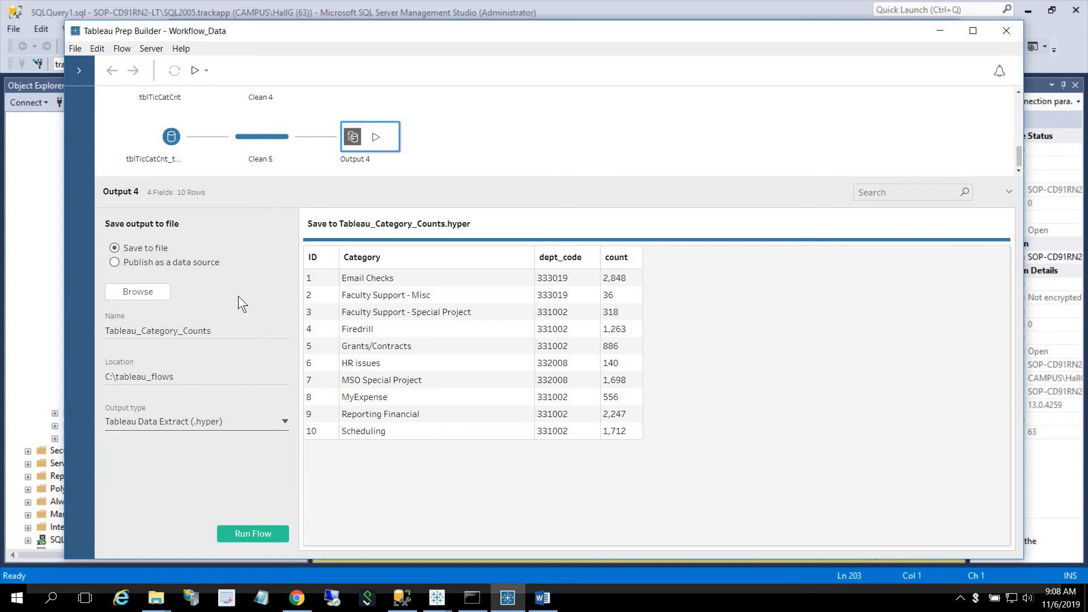
Check the tableau_flows folder, switch to Tableau Desktop's ticket_category_counts_from_hyper_extract workbook, and examine its dashboard, cat_cnts sheet and data source
left_click(155, 597)
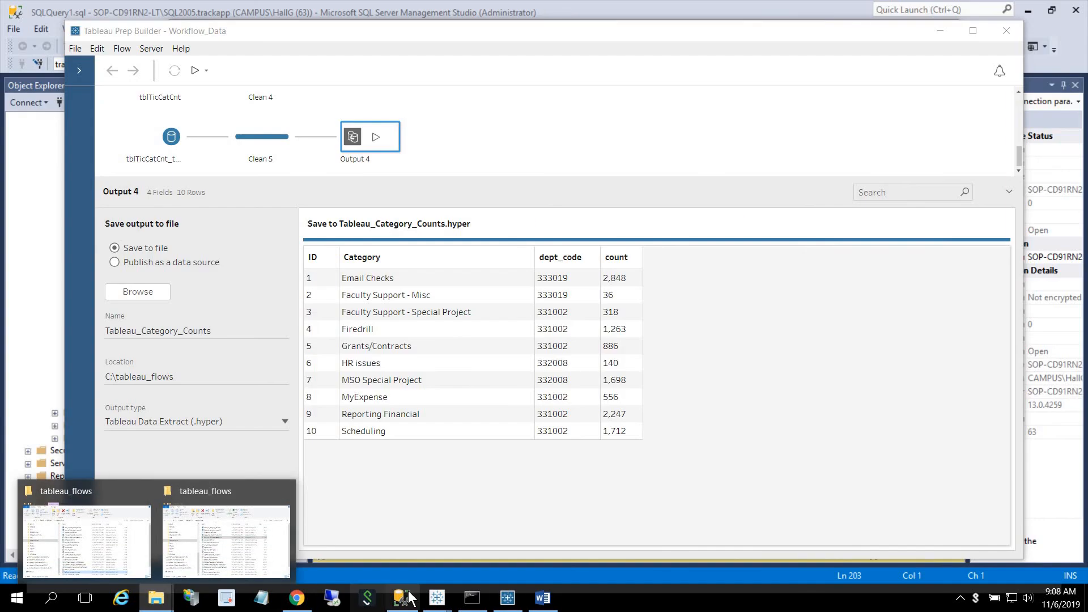
left_click(250, 549)
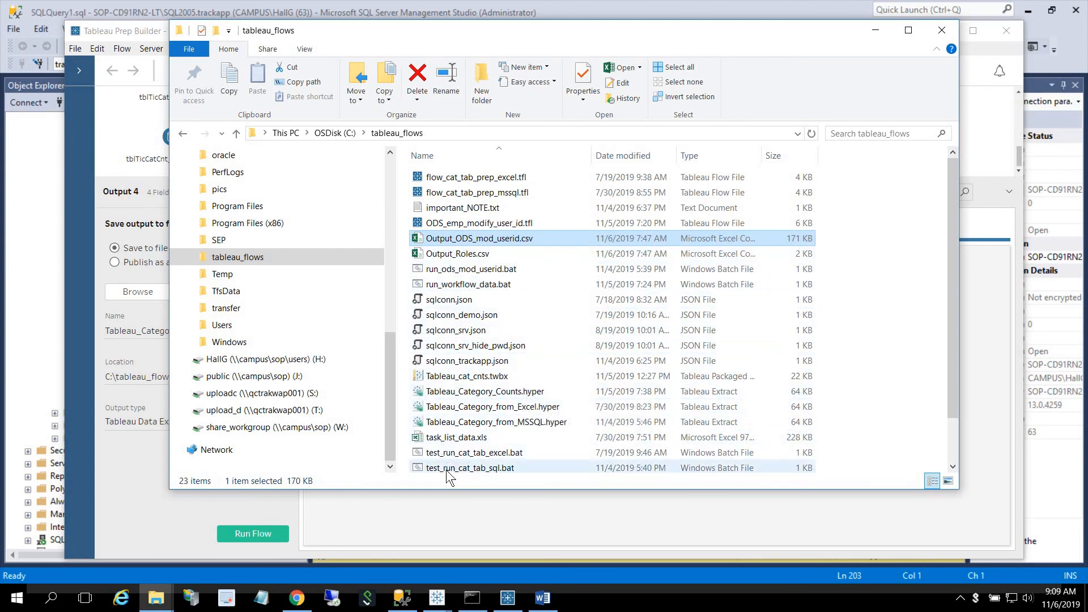
left_click(438, 597)
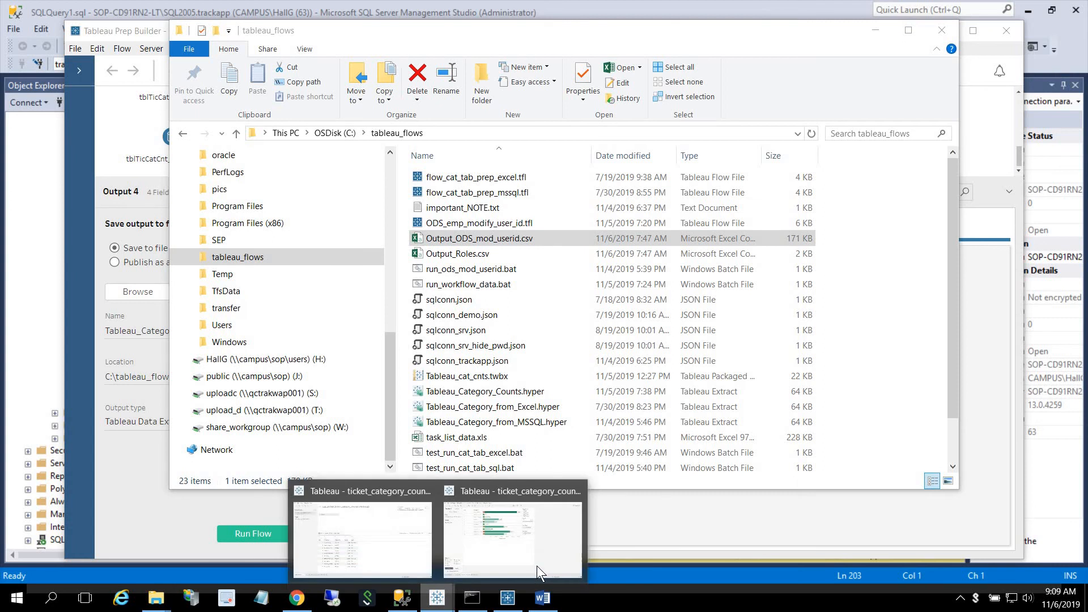
left_click(536, 566)
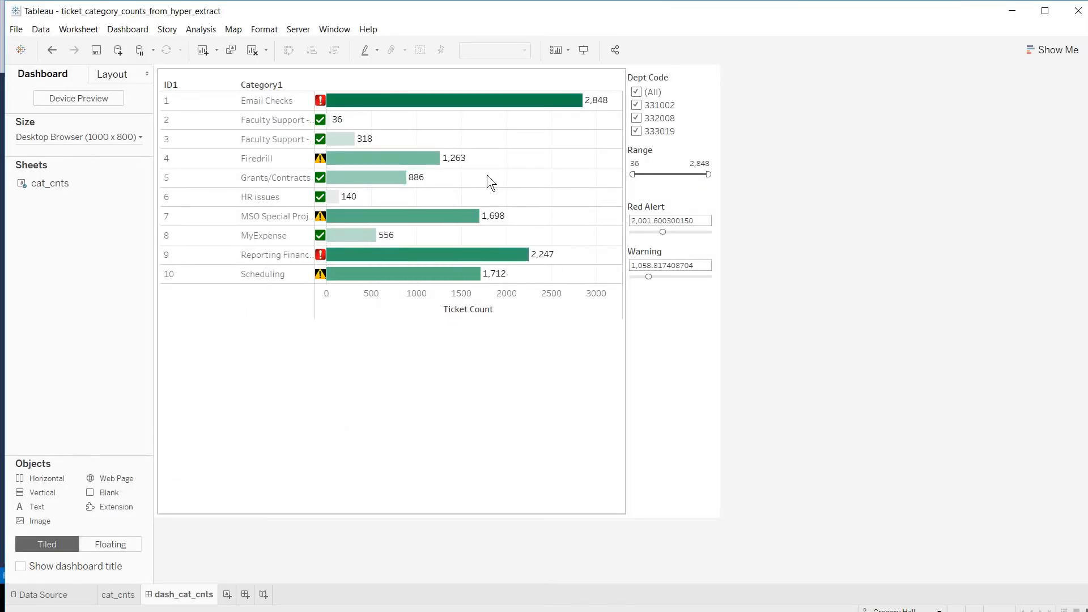
left_click(117, 594)
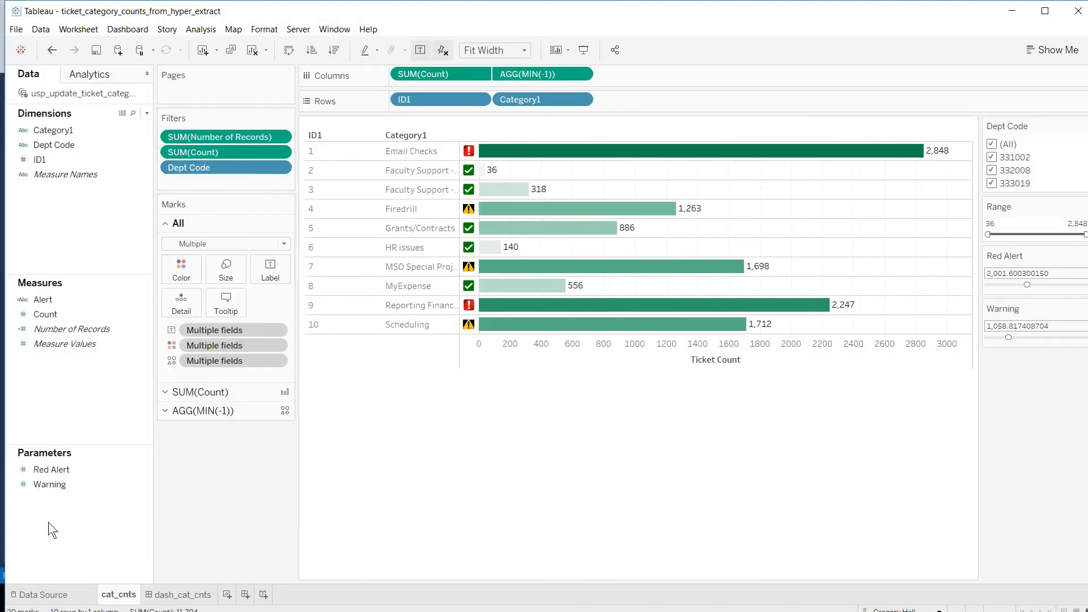
left_click(35, 595)
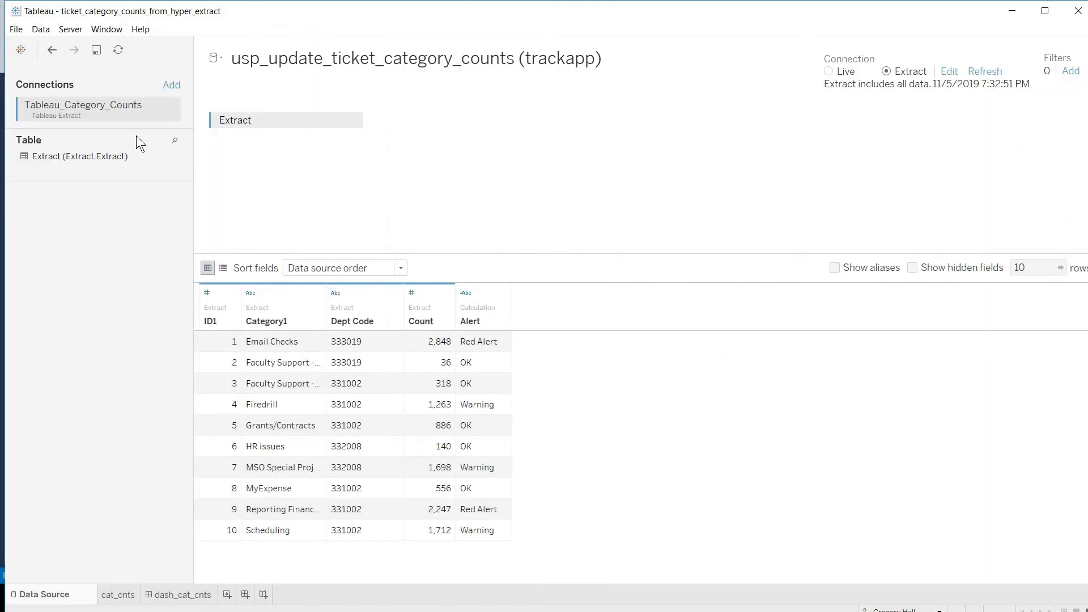
Look up Tableau_Category_Counts.hyper as a file for a new connection, cancel without adding it, return to cat_cnts, and minimize Tableau Desktop
left_click(172, 86)
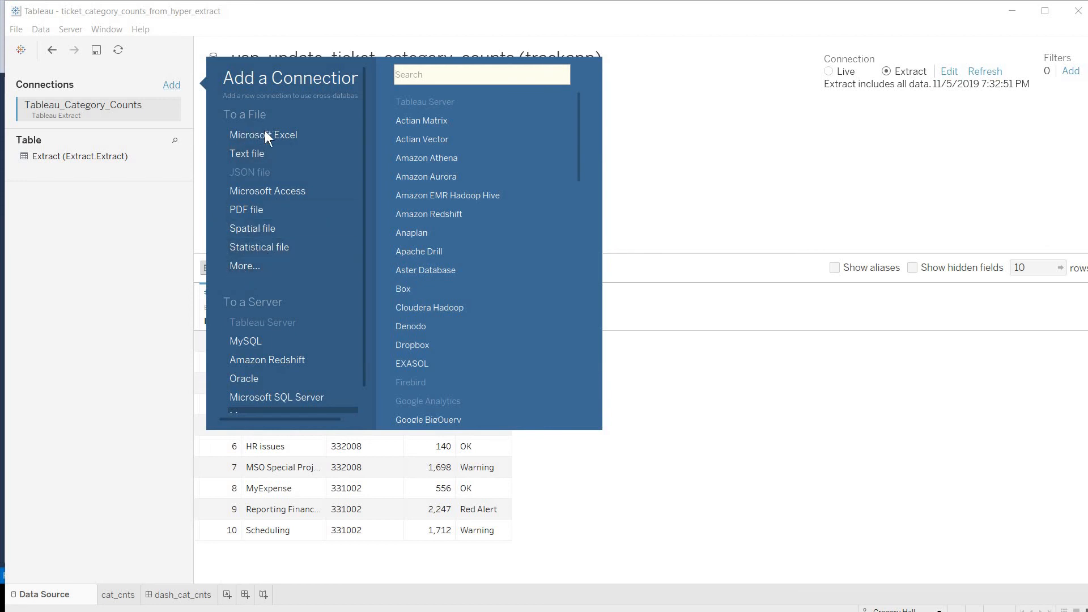
left_click(245, 266)
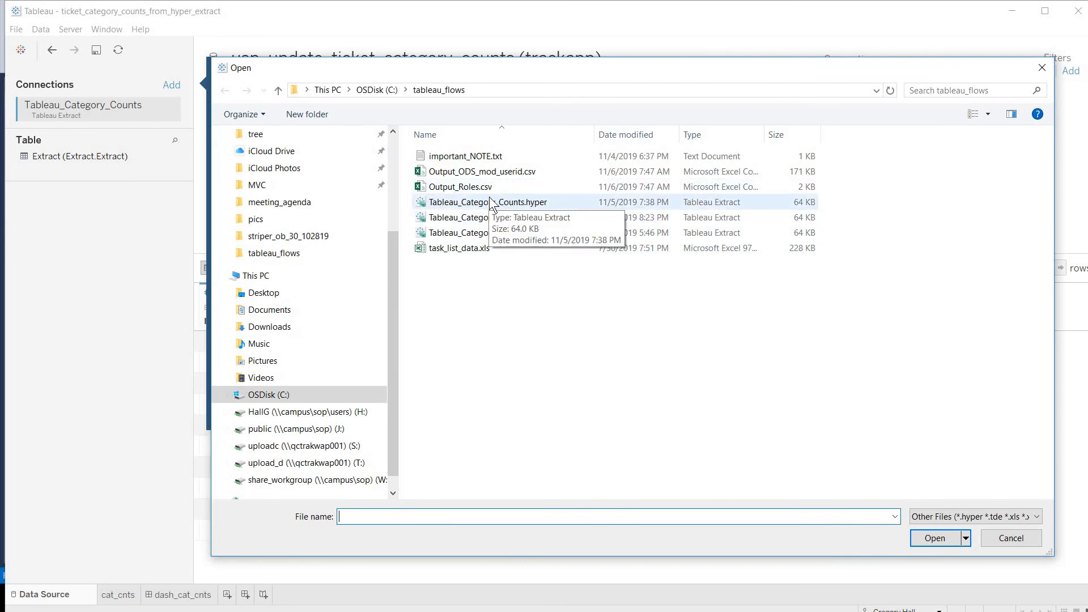
left_click(1036, 72)
left_click(722, 107)
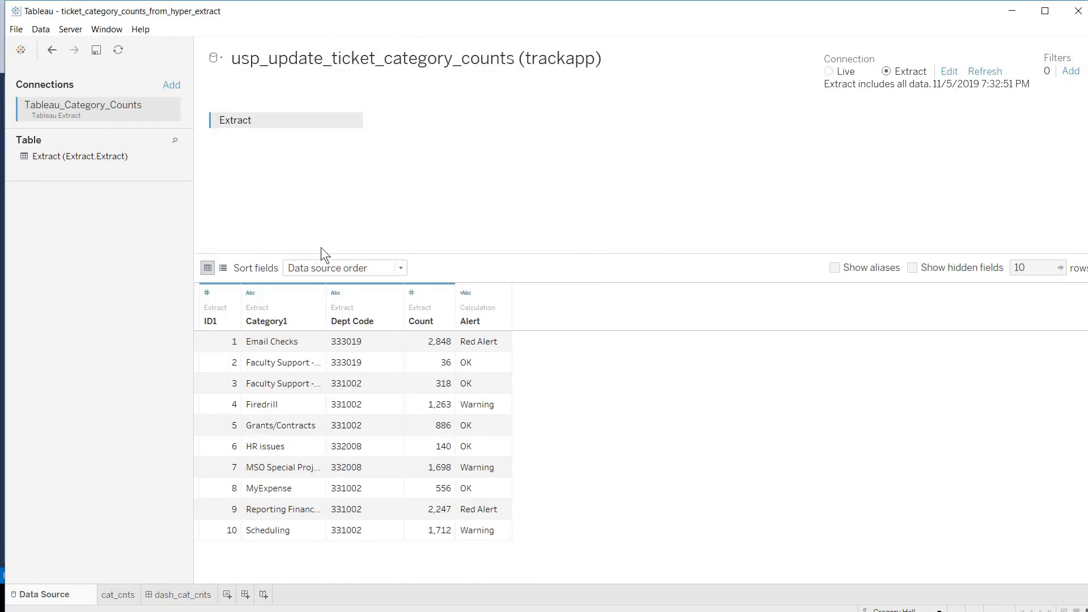
left_click(125, 594)
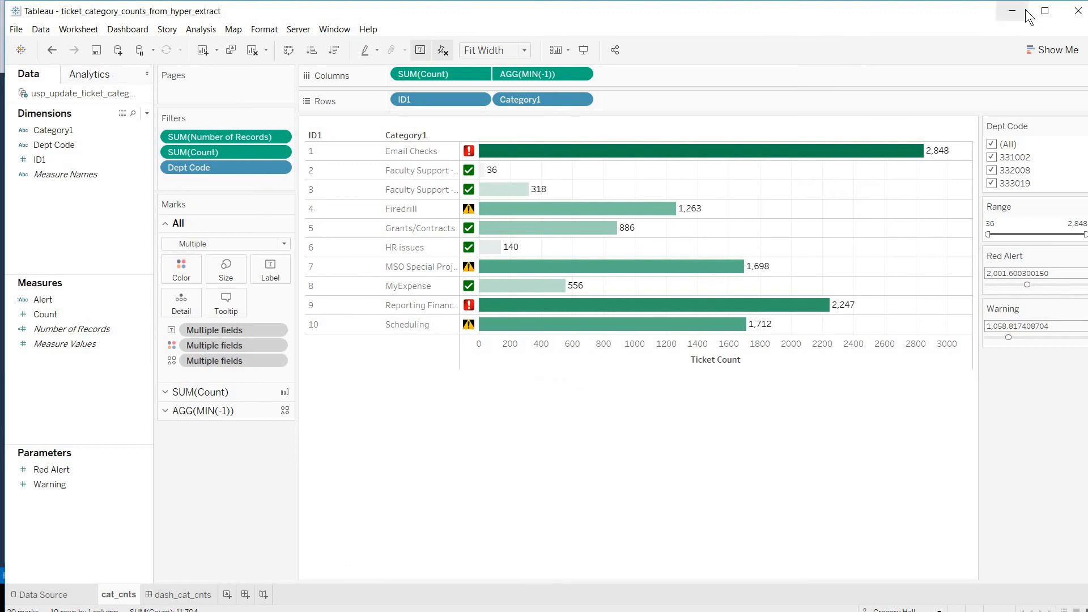
left_click(1009, 10)
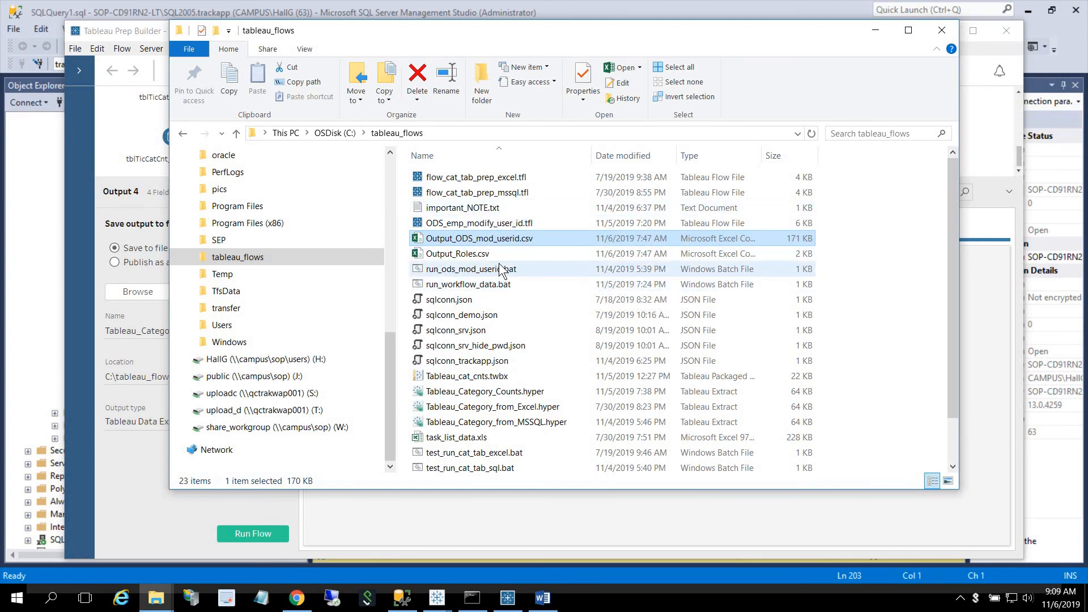
Open run_workflow_data.bat from the tableau_flows folder in Notepad, compare its flow name with the flow in Tableau Prep Builder, and close it
left_click(474, 287)
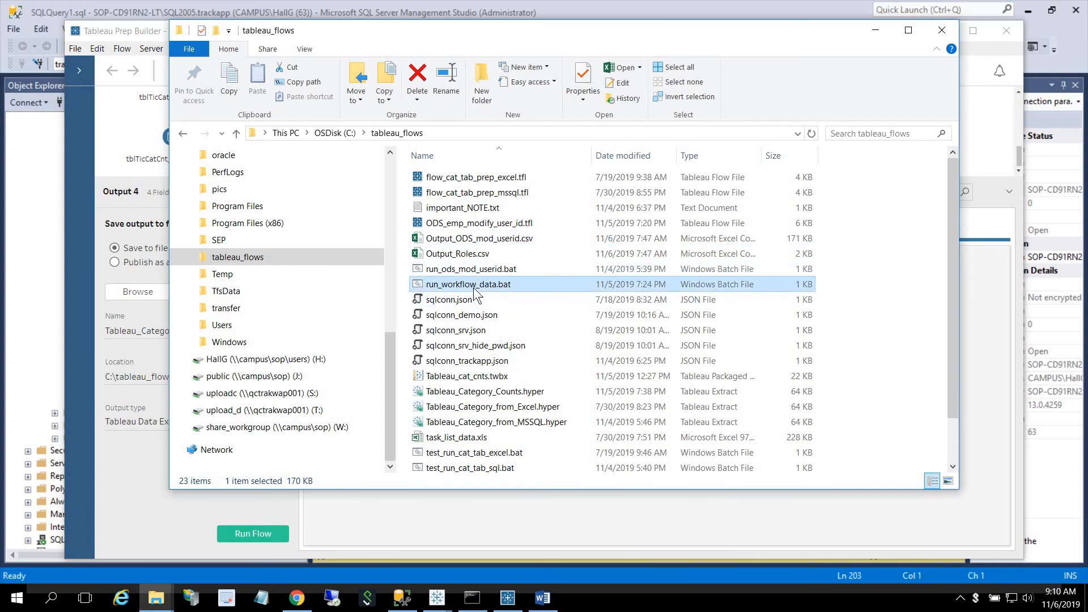
right_click(474, 287)
left_click(516, 283)
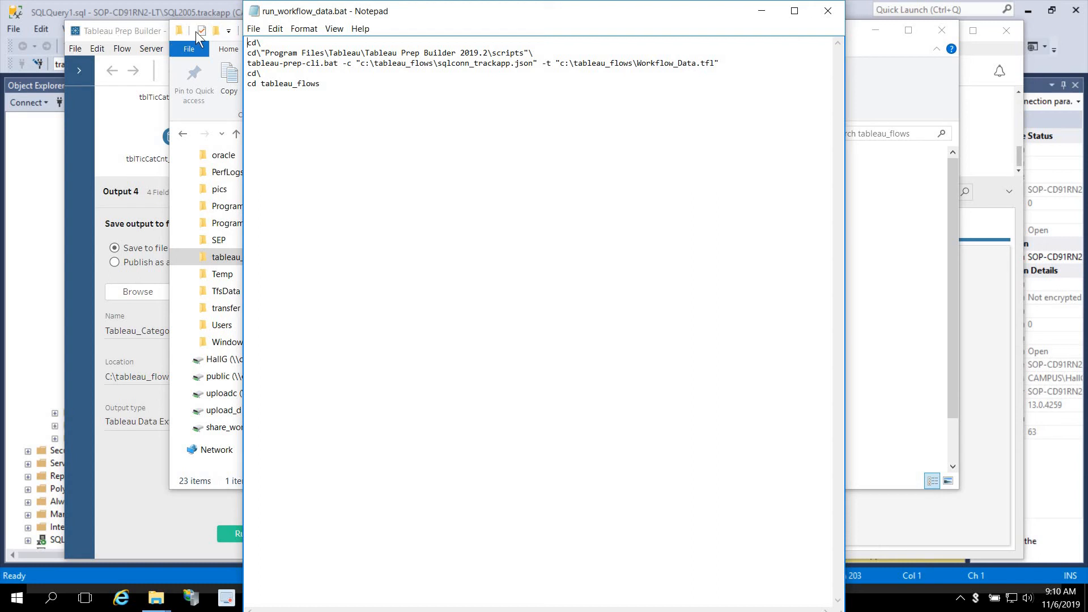
left_click(142, 29)
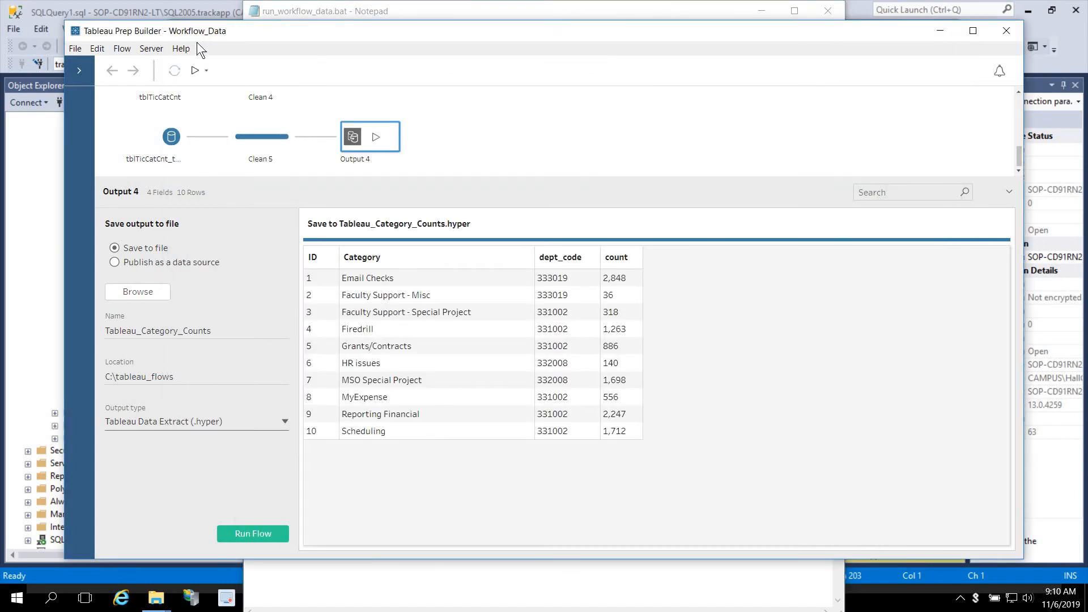
left_click(413, 589)
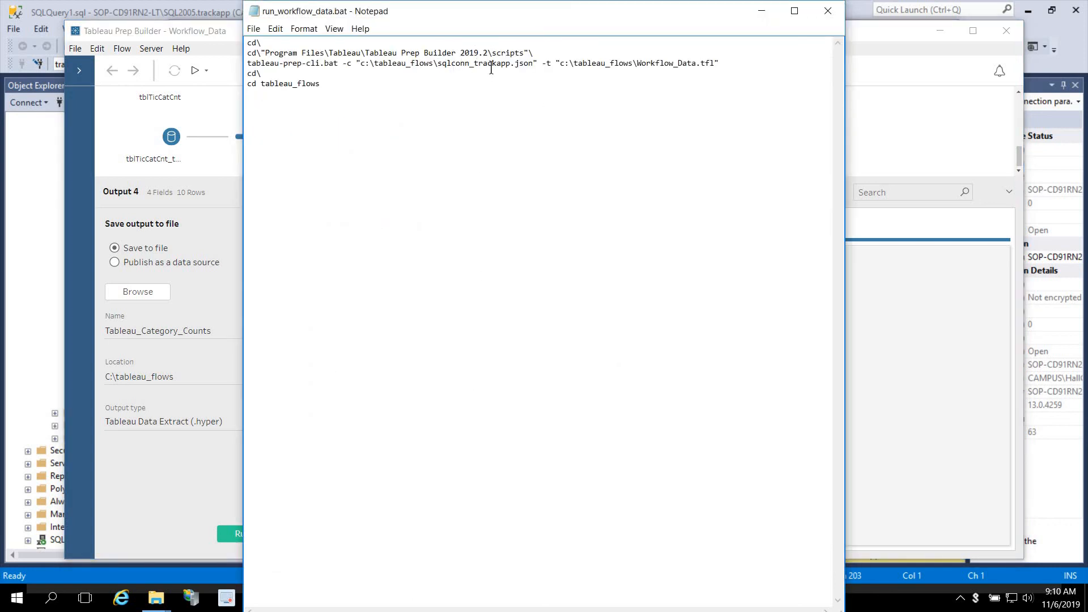
left_click(827, 12)
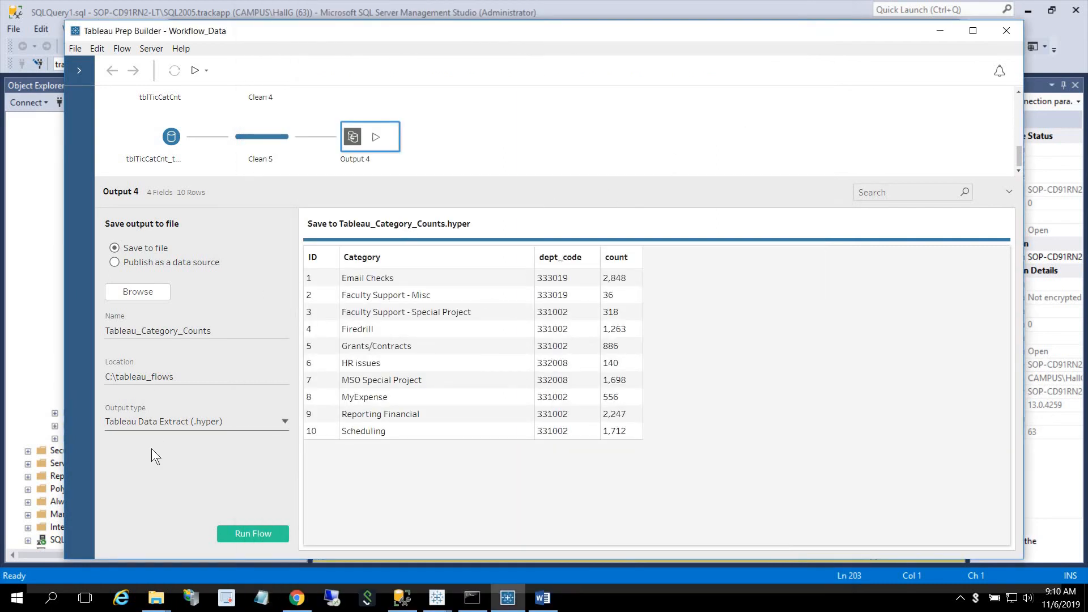
Open sqlconn_demo.json from the tableau_flows folder in Notepad to examine its input and output connection settings, and close it
left_click(156, 598)
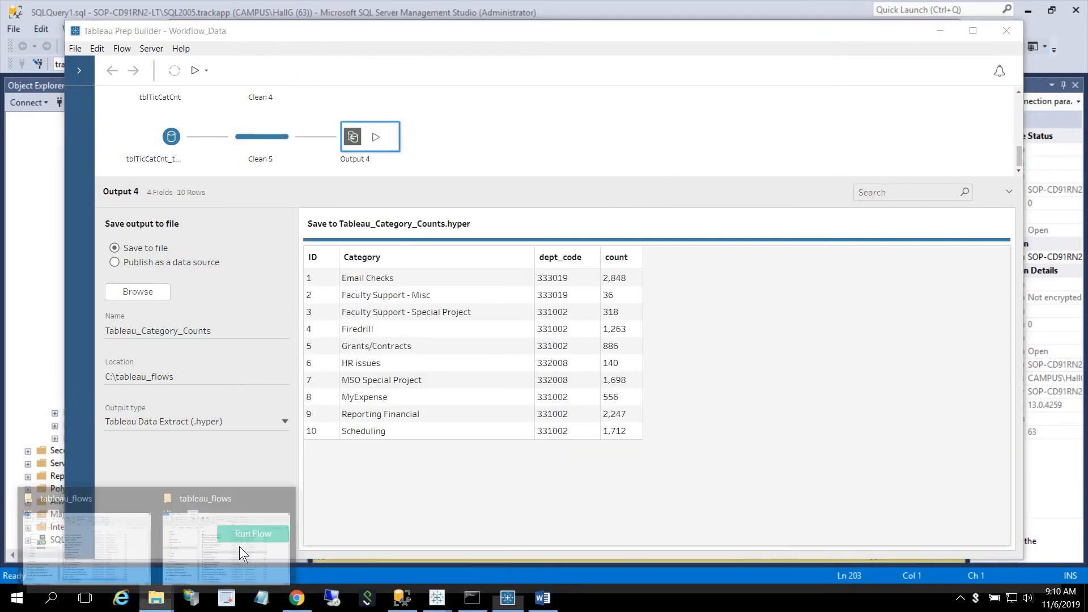
left_click(249, 539)
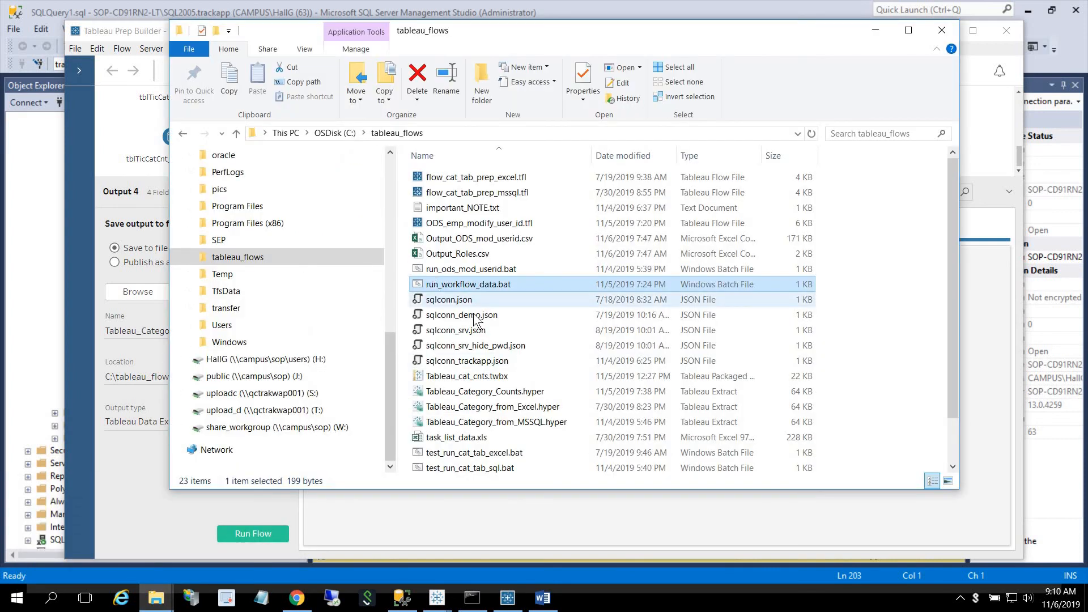
right_click(474, 316)
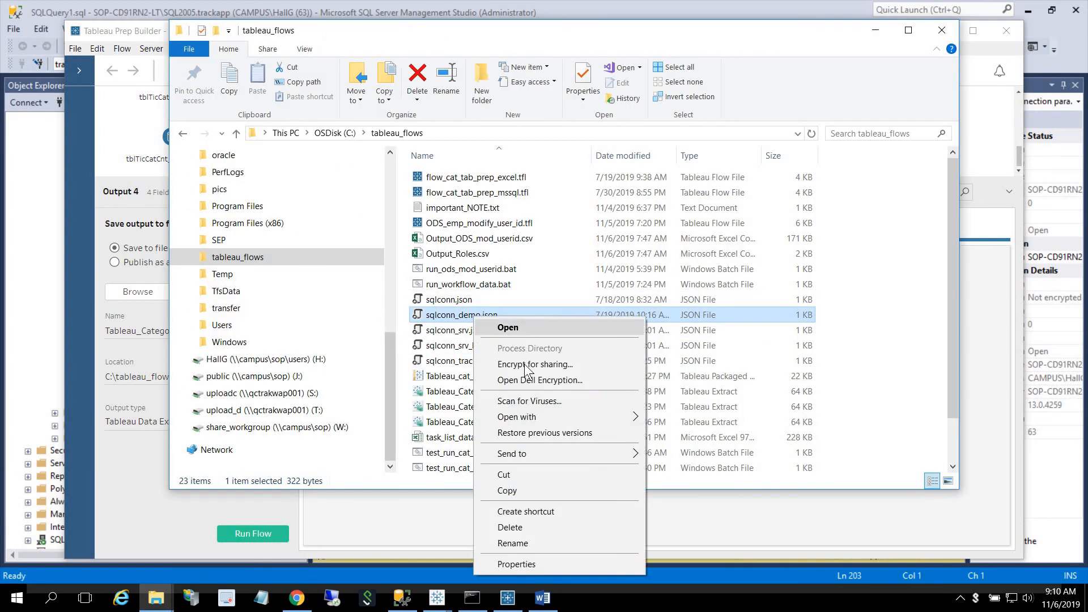
mouse_move(534, 425)
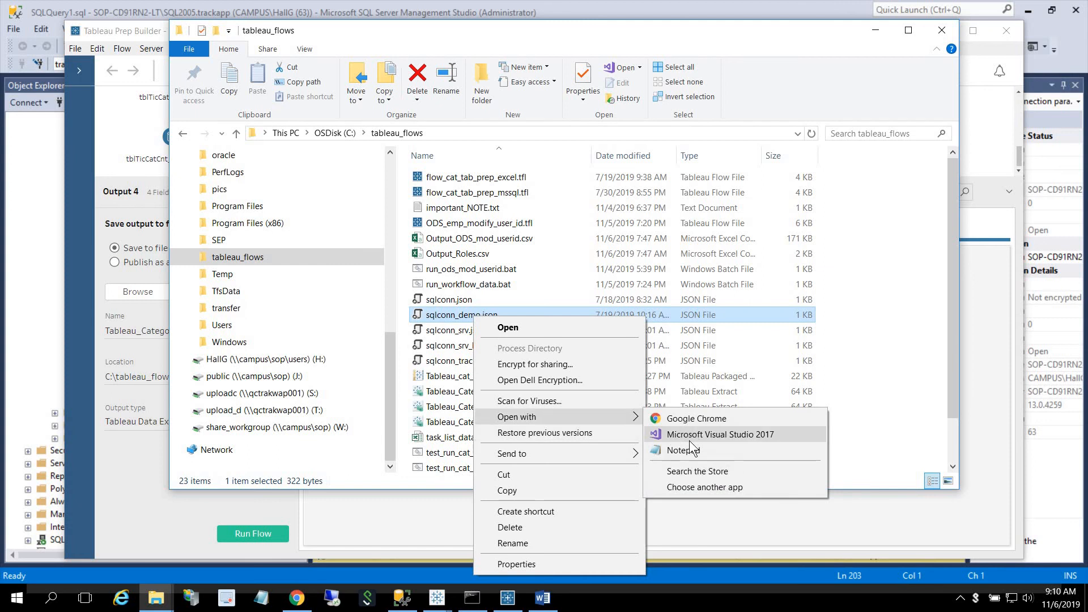
left_click(688, 448)
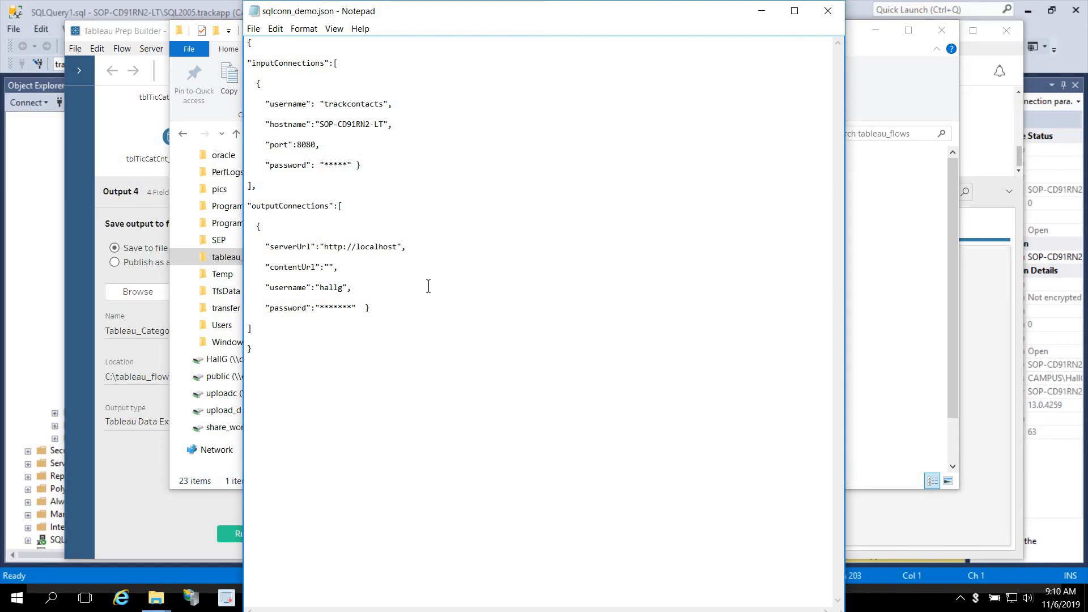
left_click(827, 12)
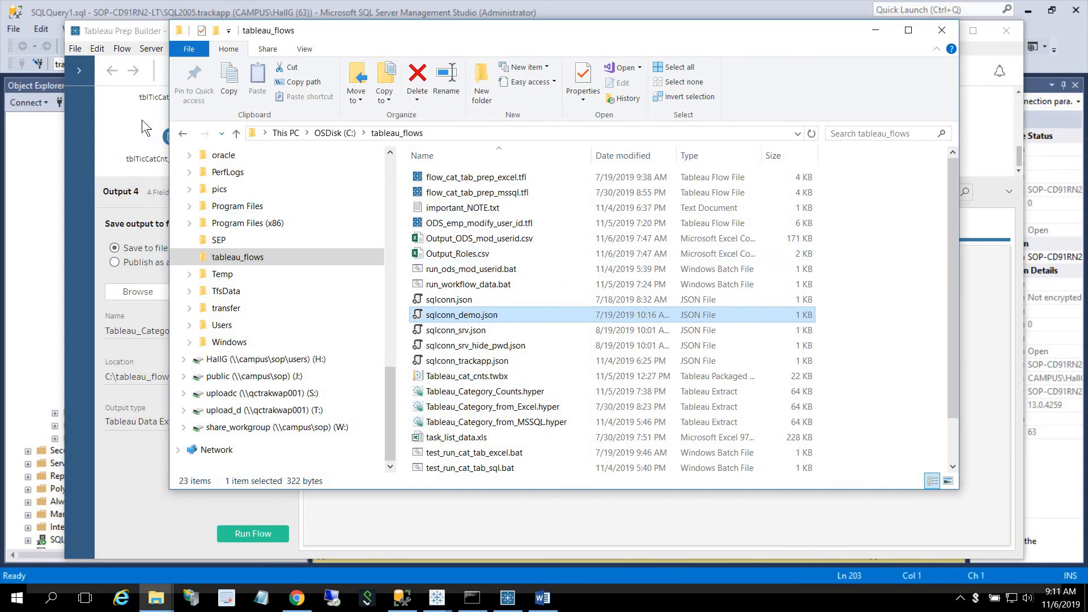
Show the whole Workflow_Data flow in Tableau Prep Builder, and minimize it along with SQL Server Management Studio and the tableau_flows folder
left_click(127, 120)
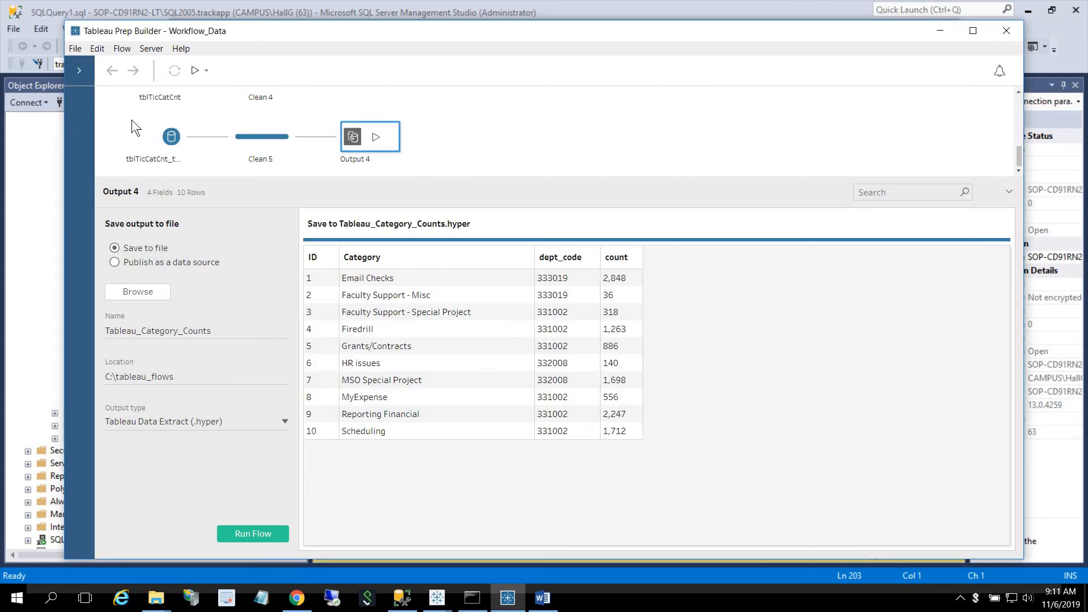
left_click(518, 121)
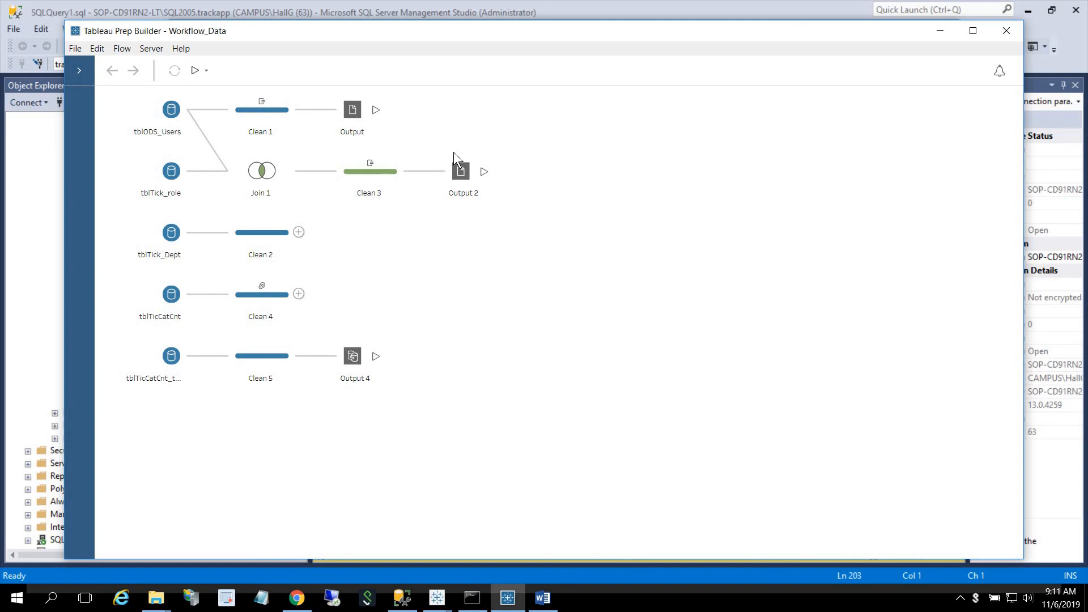
left_click(938, 31)
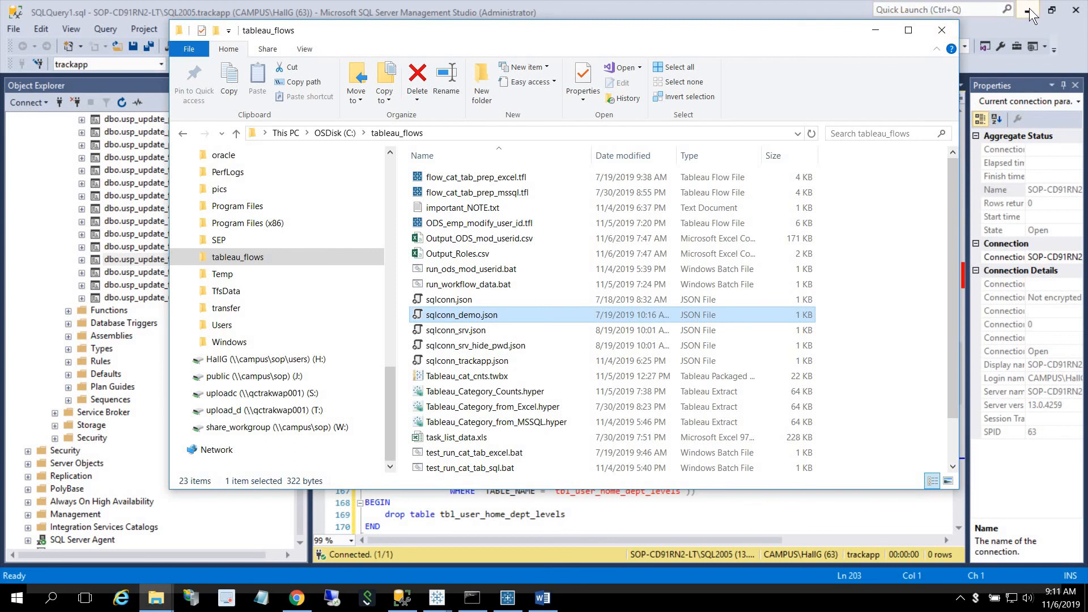
left_click(1027, 10)
left_click(887, 30)
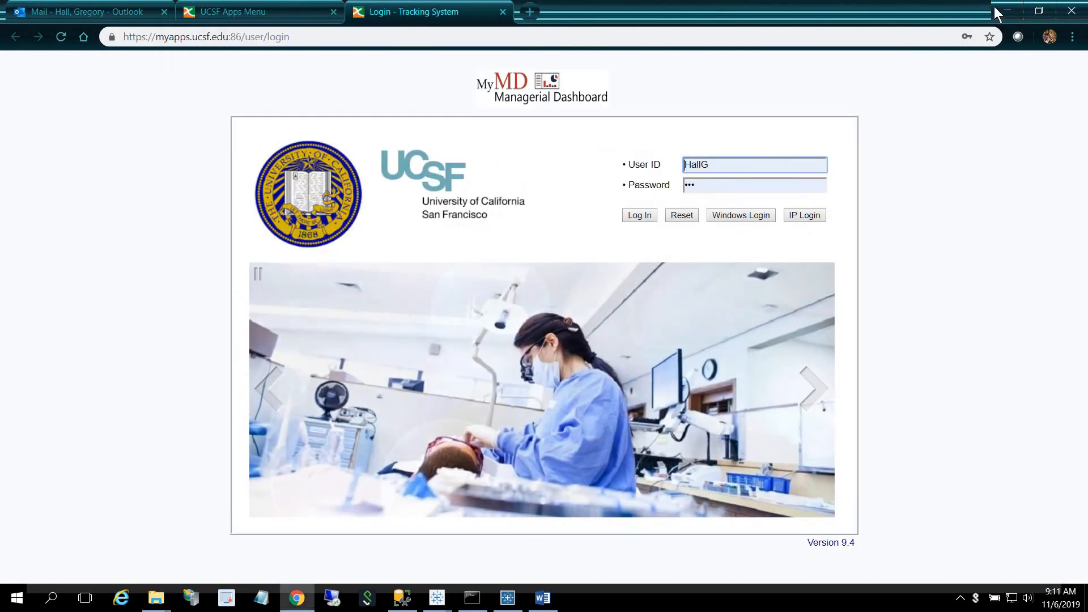